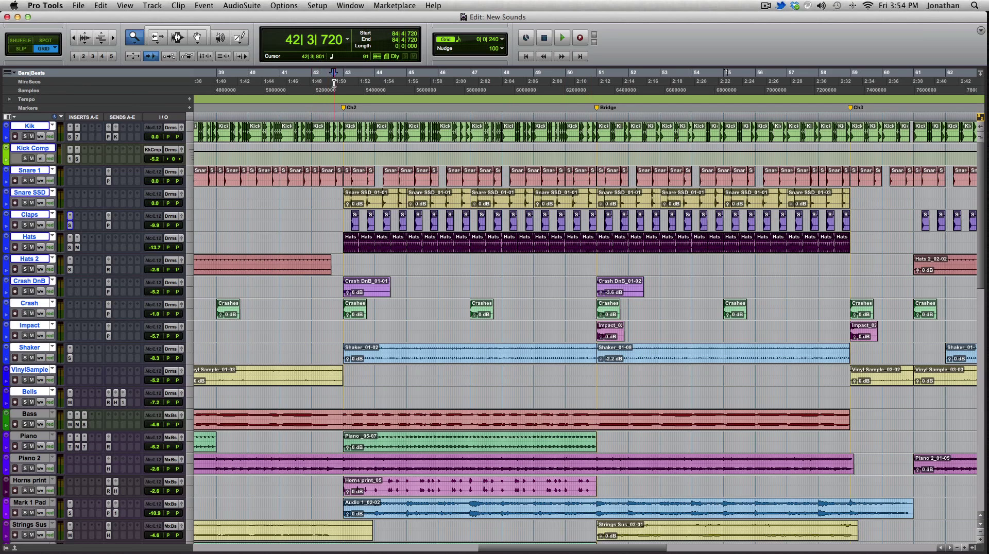
# - Play the full mix from just before the Ch2 marker through to the end of the chorus
pyautogui.click(335, 83)
pyautogui.press('space')
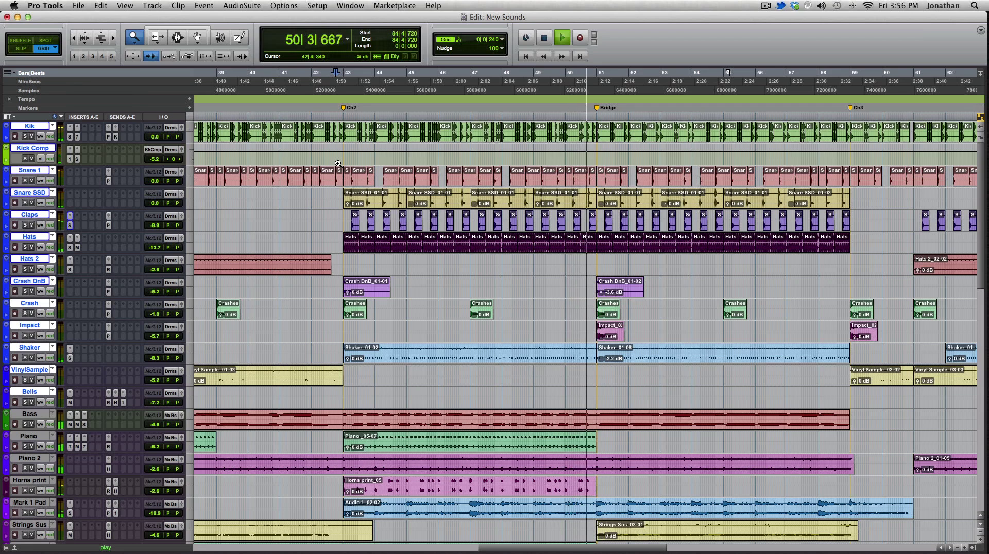
pyautogui.press('space')
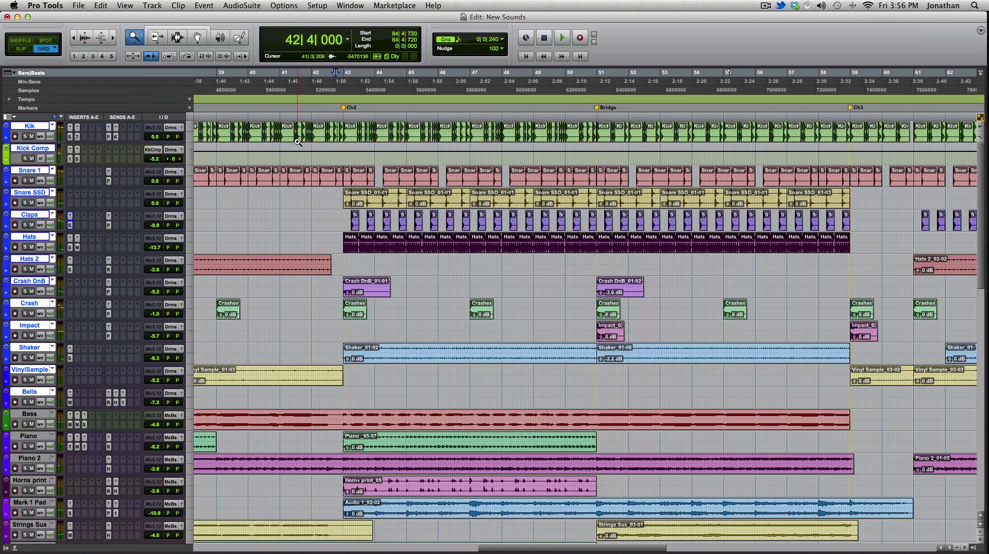
# - Audition the drum tracks from Kik to Bells soloed together from just before the Ch2 marker, then clear their solos
pyautogui.keyDown('alt'); pyautogui.click(24, 137); pyautogui.keyUp('alt')
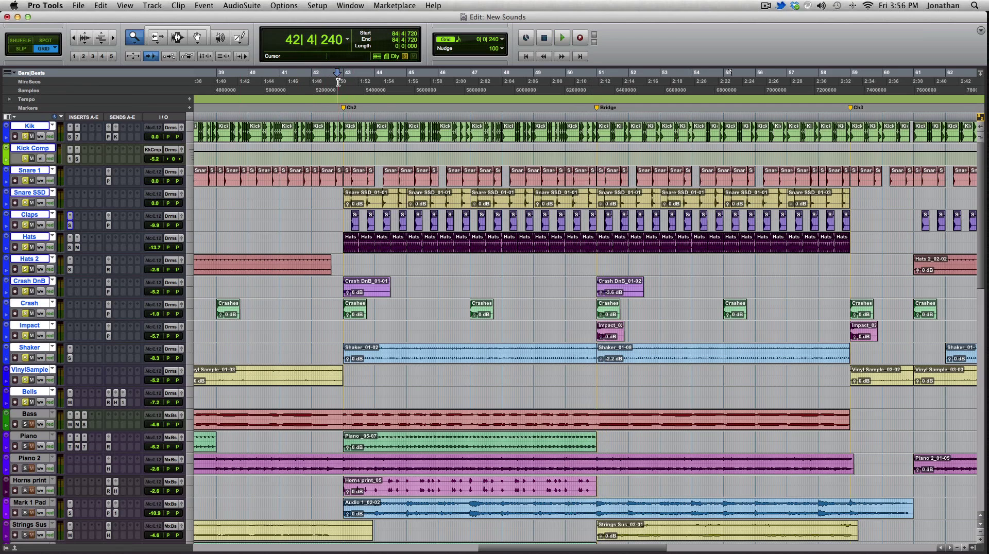
pyautogui.press('space')
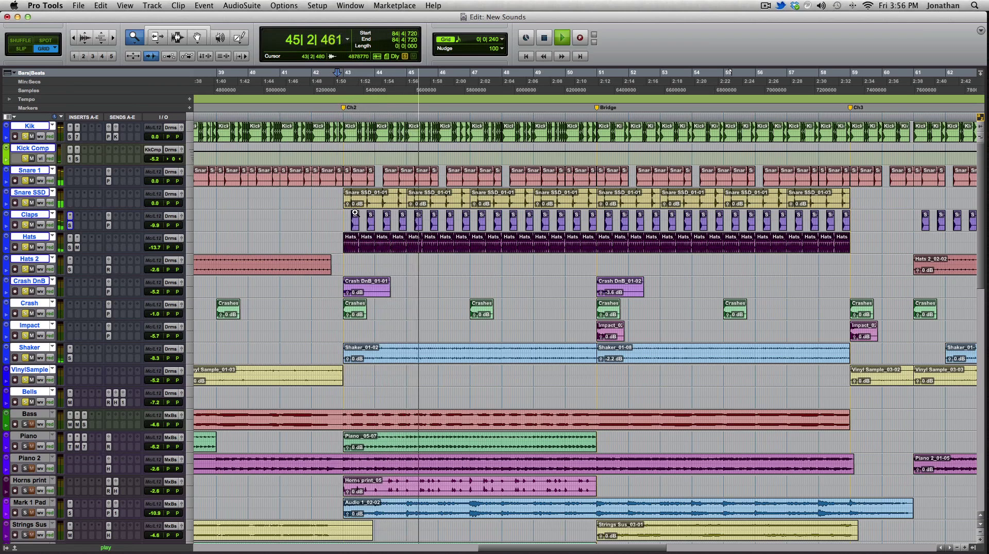
pyautogui.press('space')
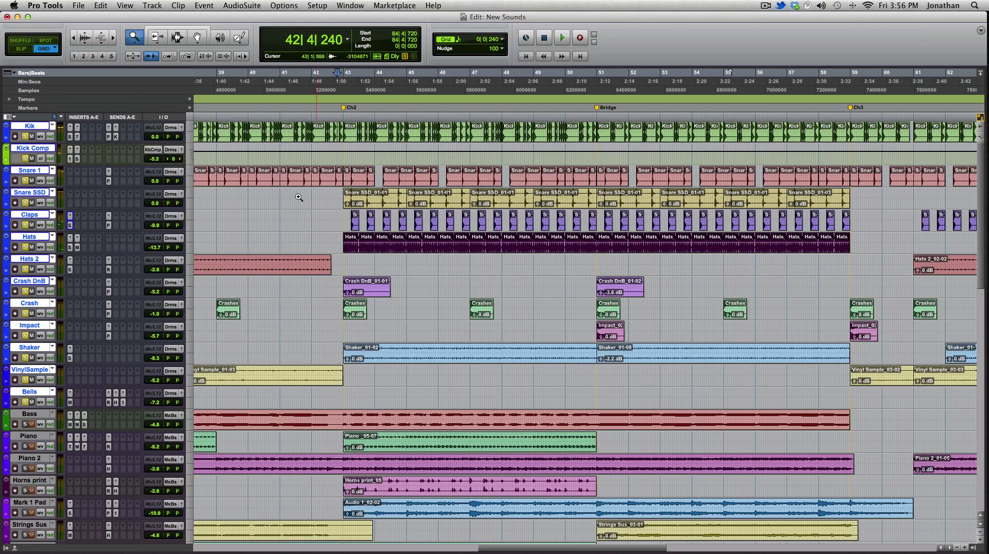
pyautogui.keyDown('alt'); pyautogui.click(25, 203); pyautogui.keyUp('alt')
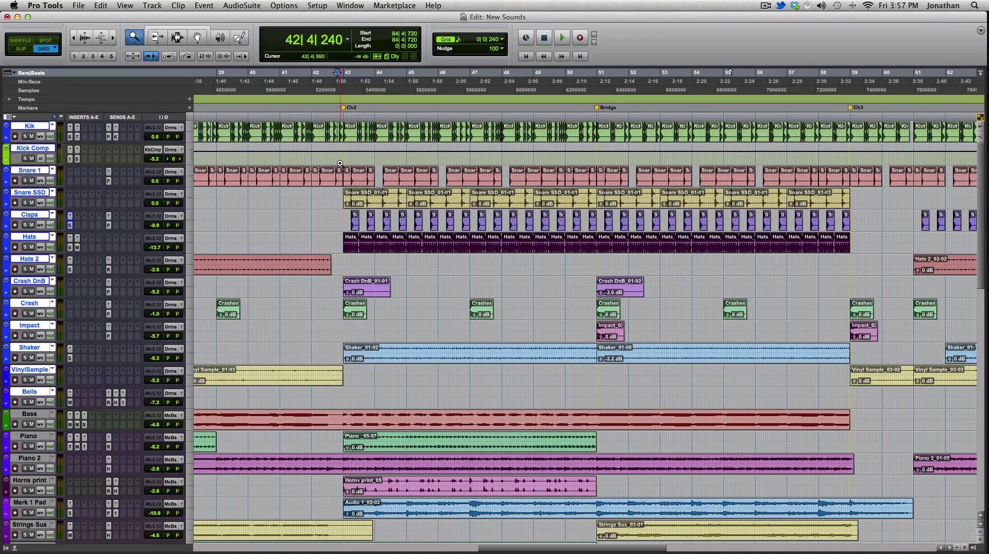
# - Enlarge the track height of Snare 1, Snare SSD and Claps by two sizes
pyautogui.hscroll(4, 326, 198)
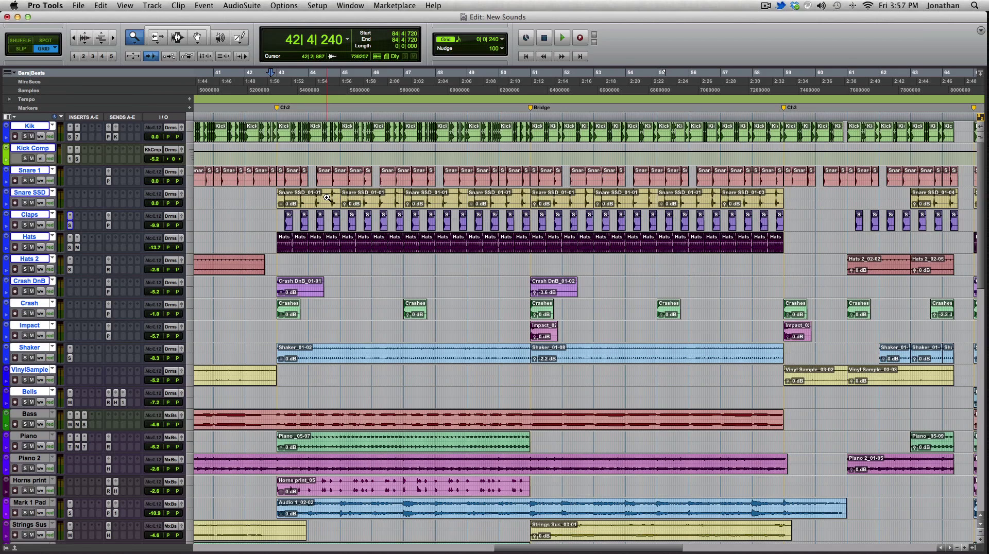
pyautogui.hscroll(-5, 327, 198)
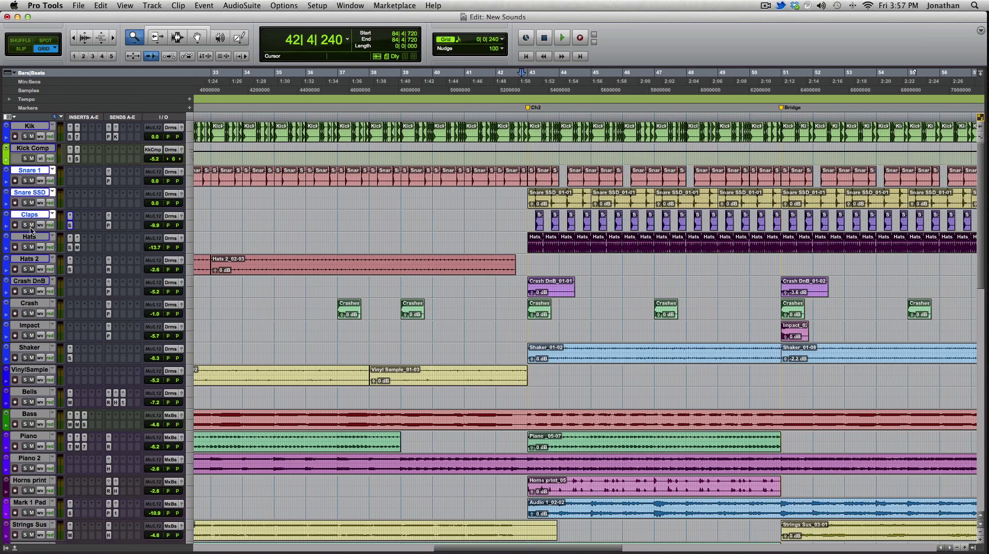
pyautogui.hotkey('ctrl', 'Down')
pyautogui.hotkey('ctrl', 'Down')
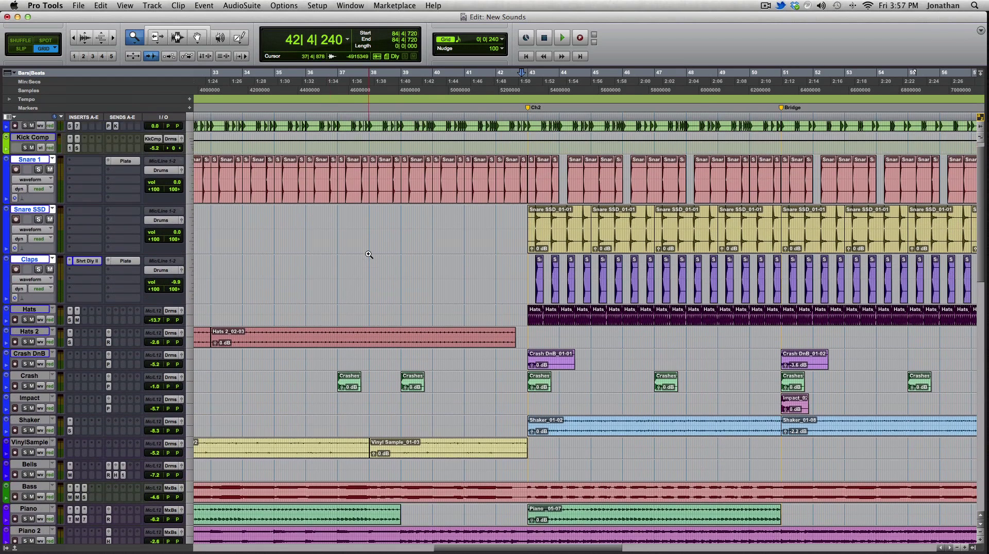
# - Audition the Kik through Bells tracks soloed together from 37|4|720, then clear their solos
pyautogui.click(368, 80)
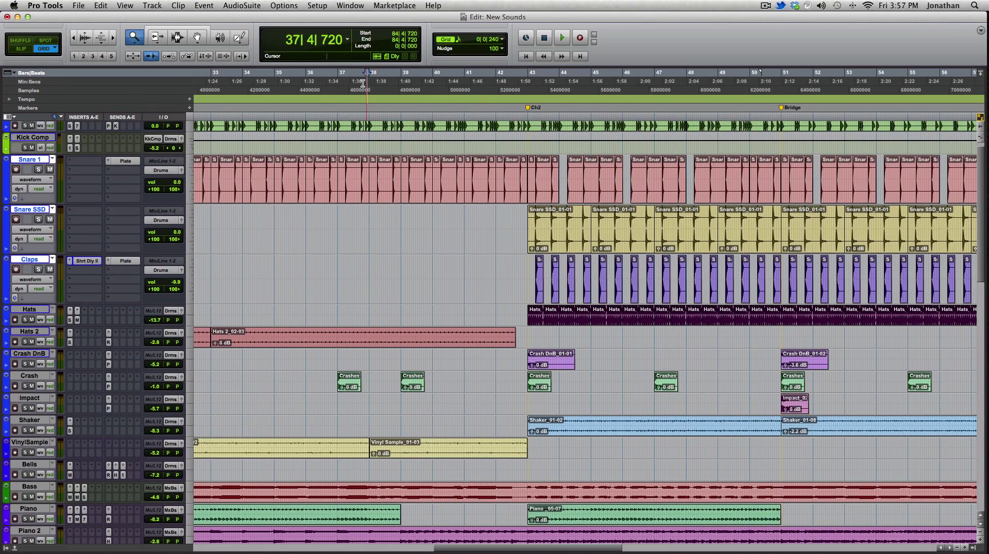
pyautogui.scroll(1, 30, 164)
pyautogui.click(32, 127)
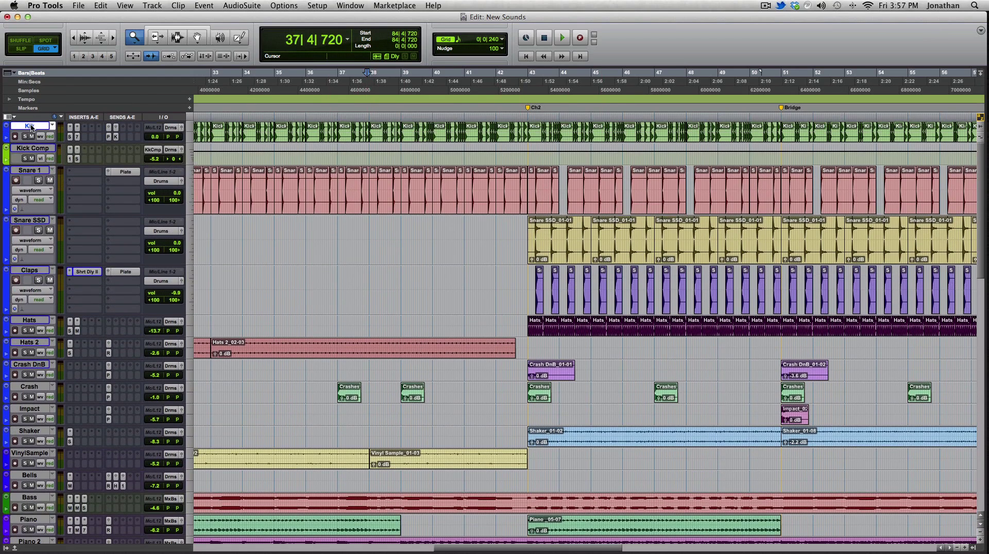
pyautogui.keyDown('shift'); pyautogui.click(28, 477); pyautogui.keyUp('shift')
pyautogui.hotkey('shift', 's')
pyautogui.press('space')
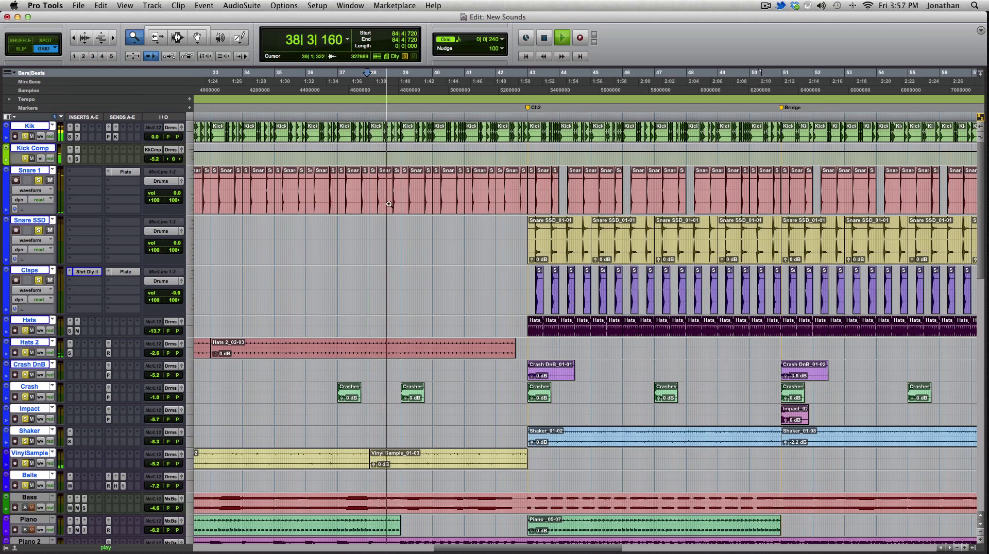
pyautogui.press('space')
pyautogui.click(37, 181)
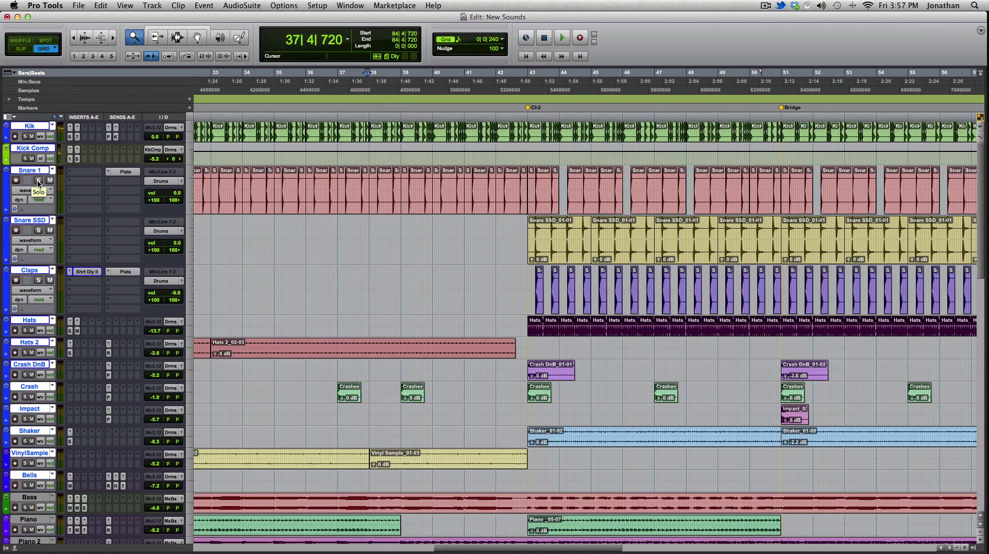
# - Solo the Snare 1 track and listen to it twice from 37|4|720
pyautogui.click(38, 181)
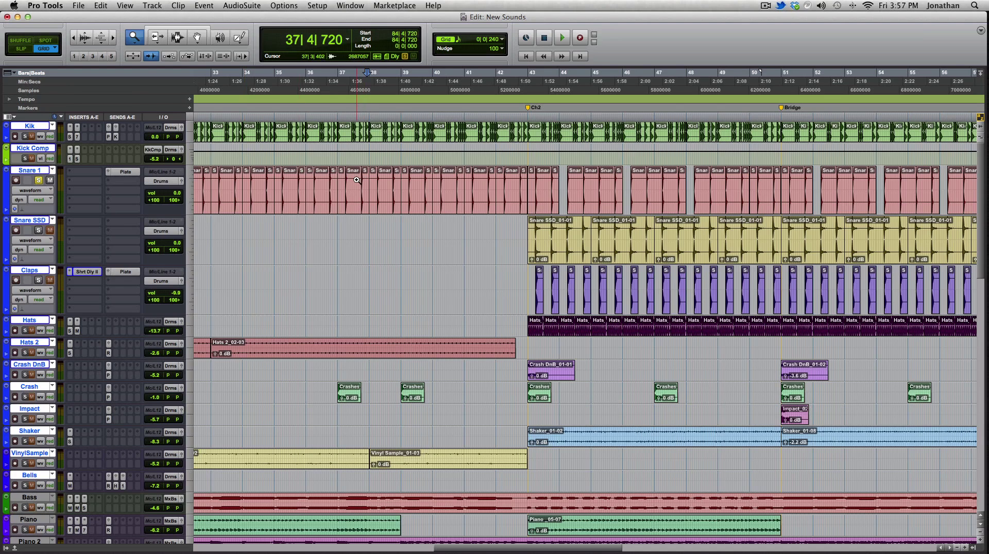
pyautogui.press('space')
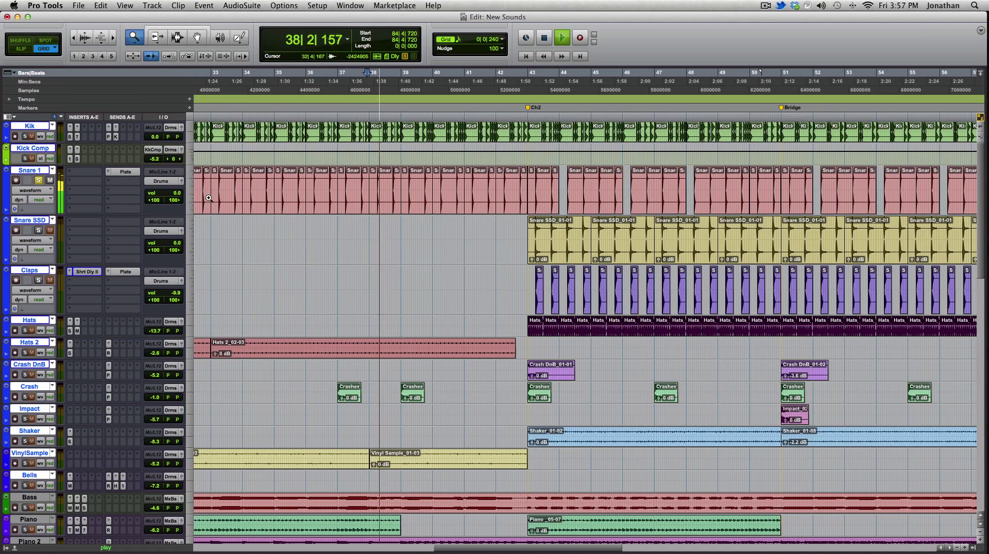
pyautogui.press('space')
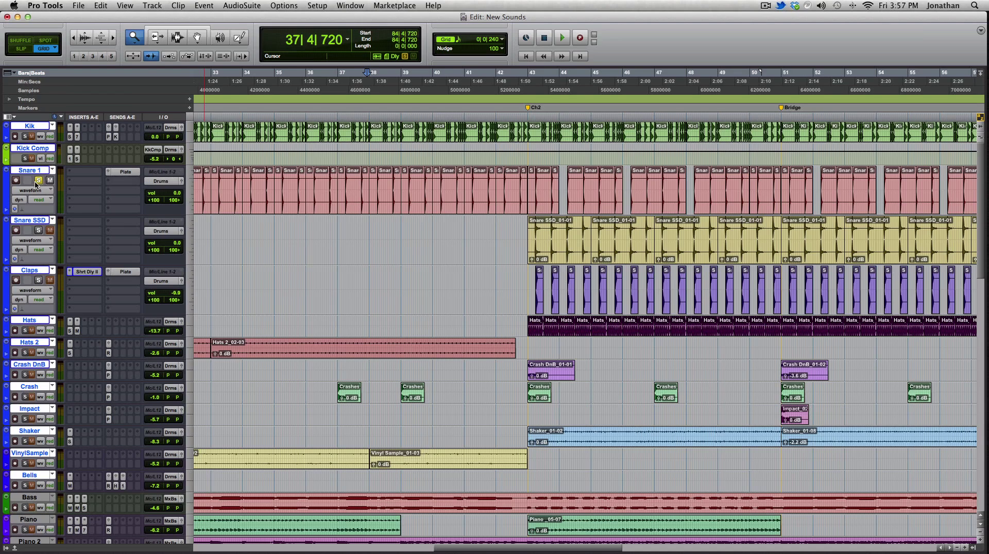
pyautogui.press('space')
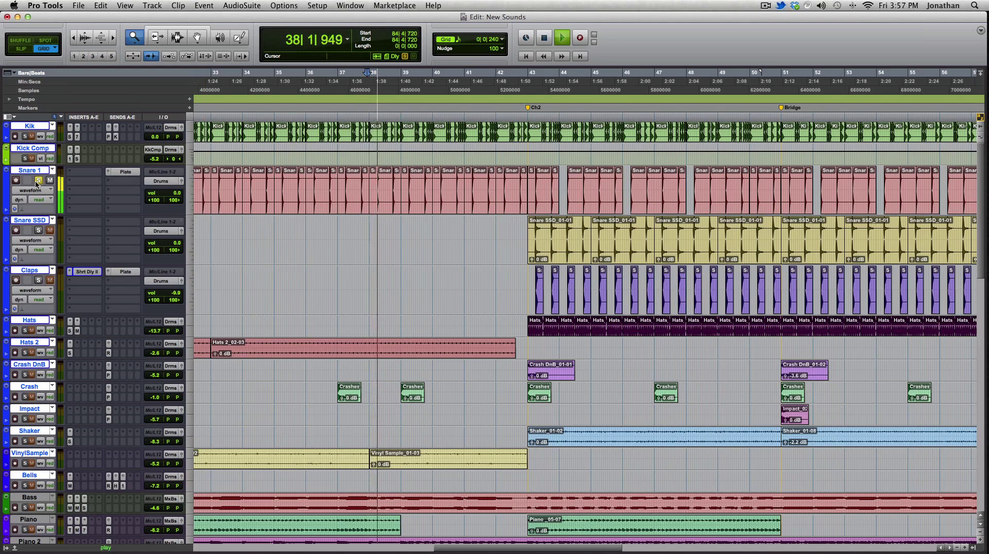
pyautogui.press('space')
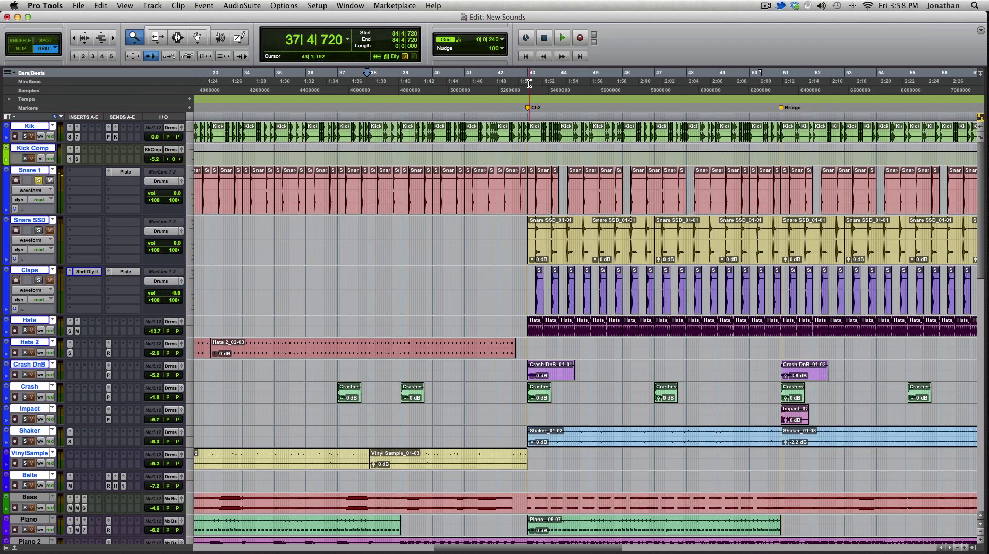
# - Unsolo Snare 1 and play the full mix from 36|4|720
pyautogui.press('KP_1')
pyautogui.click(38, 180)
pyautogui.press('space')
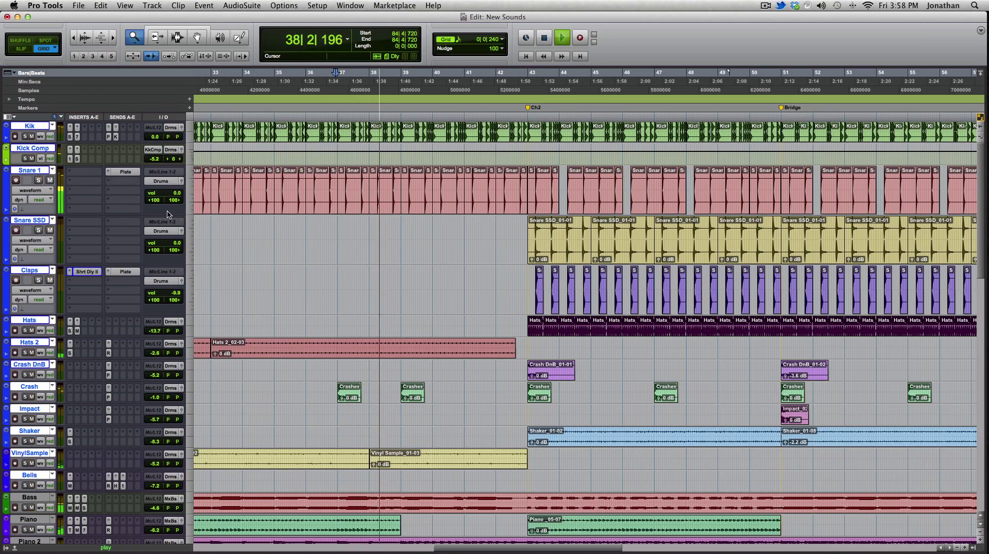
pyautogui.press('space')
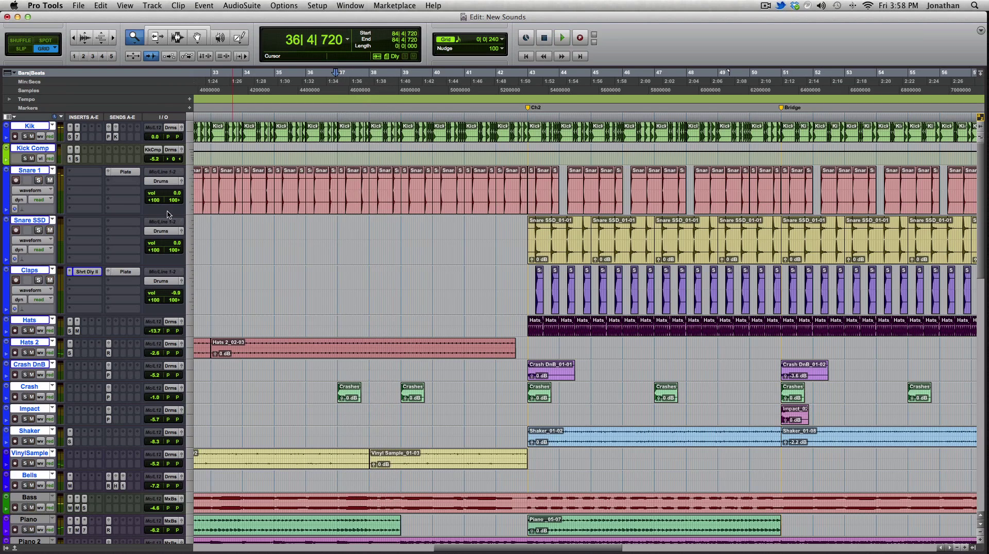
# - Solo Snare 1 and listen to it from 42|4|720, just before the Ch2 marker
pyautogui.click(460, 86)
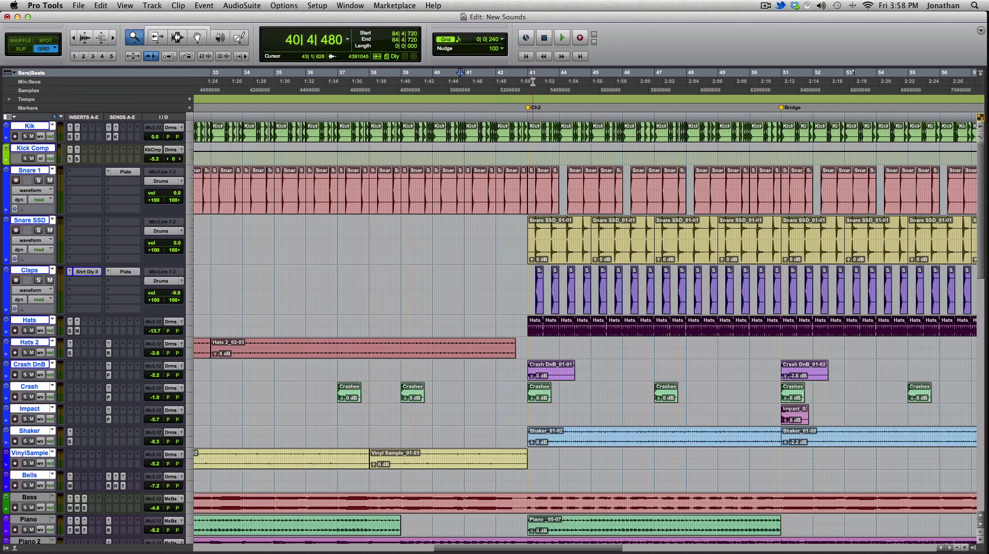
pyautogui.click(39, 180)
pyautogui.press('space')
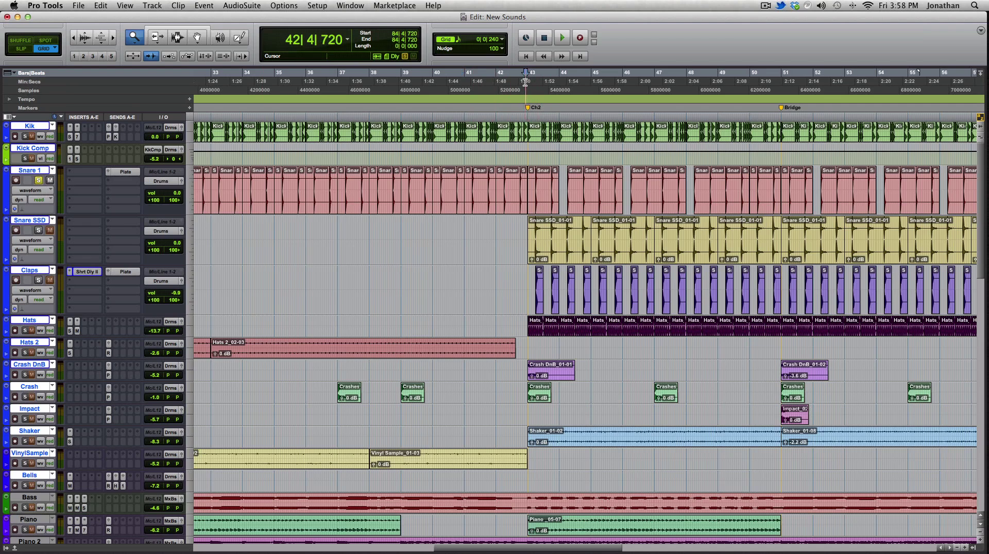
pyautogui.hscroll(-2, 354, 261)
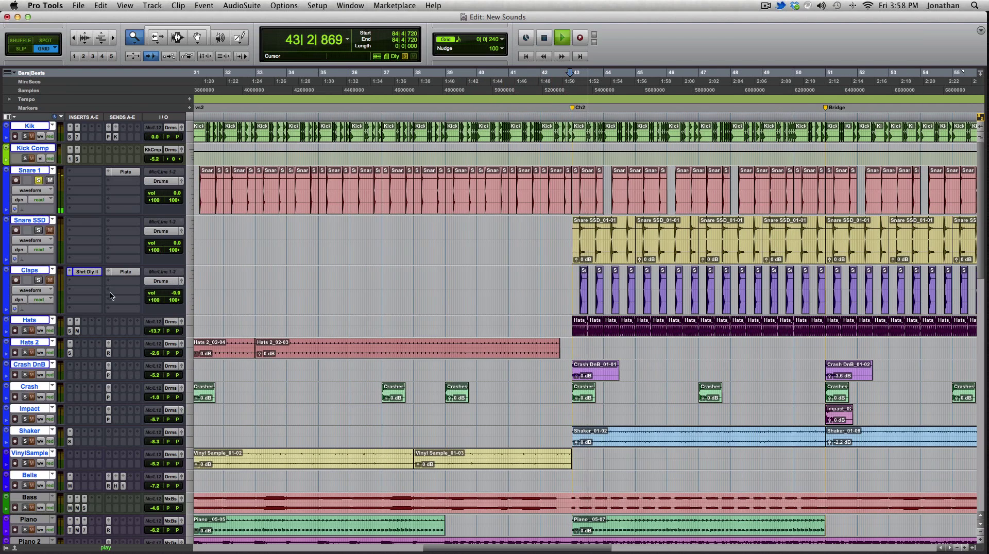
pyautogui.press('space')
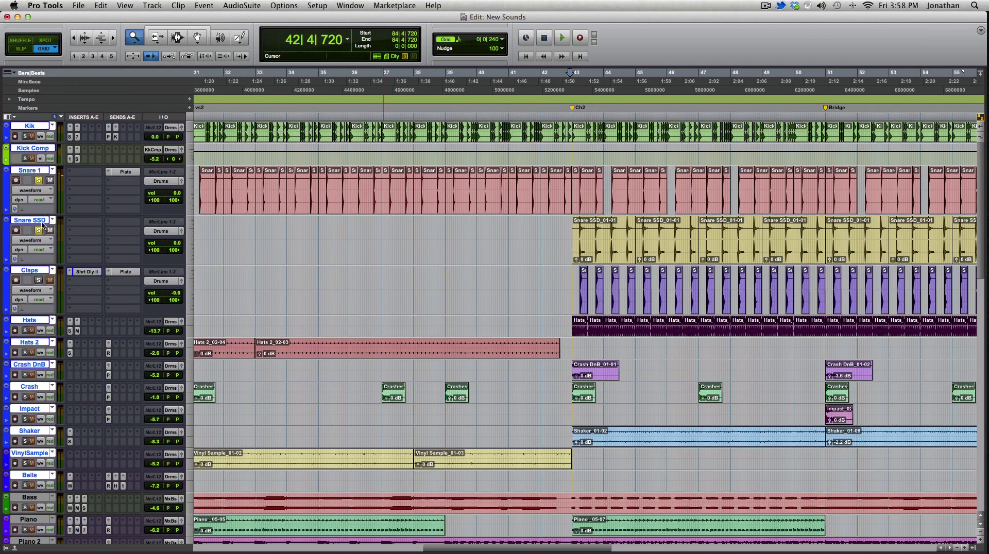
# - Listen to Snare SSD soloed on its own from 42|4|720
pyautogui.click(39, 180)
pyautogui.press('space')
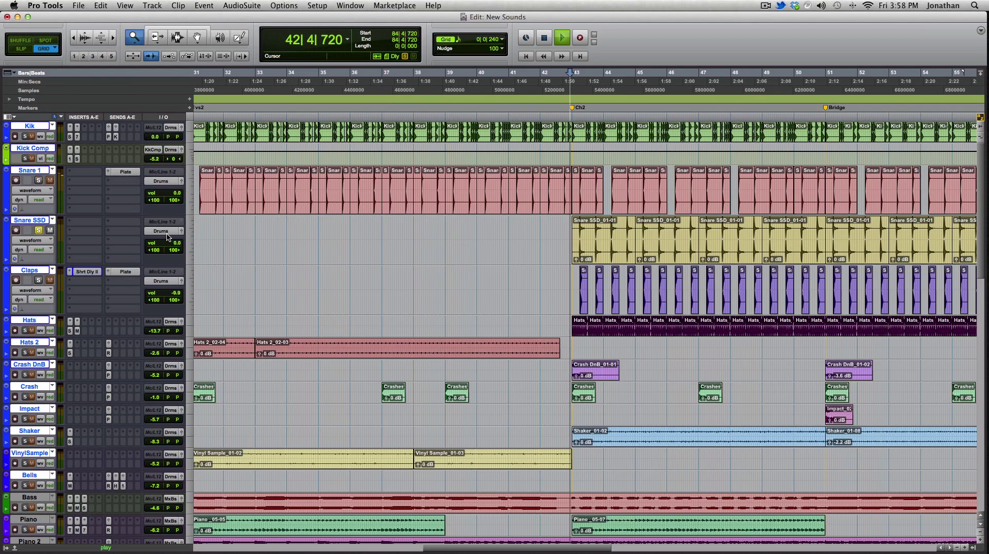
pyautogui.press('space')
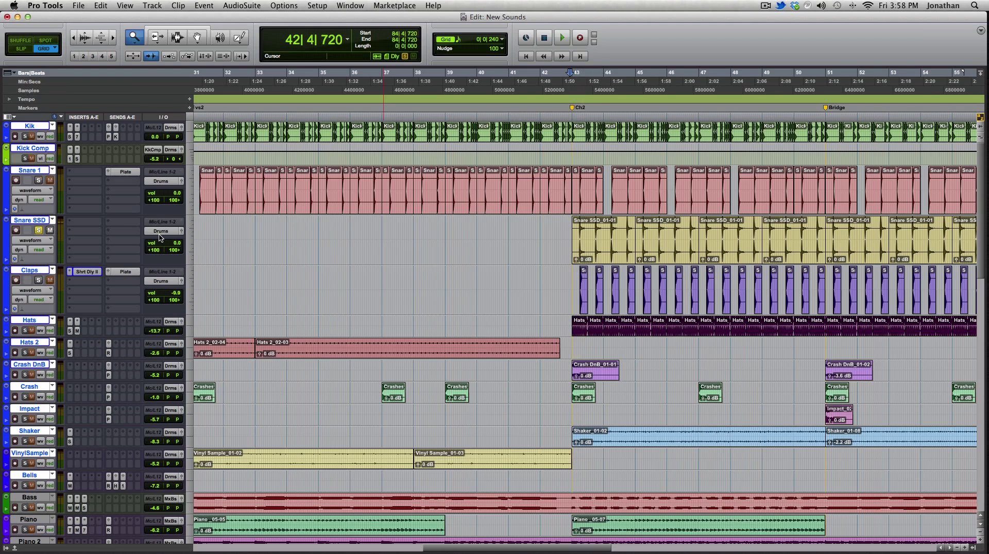
pyautogui.press('space')
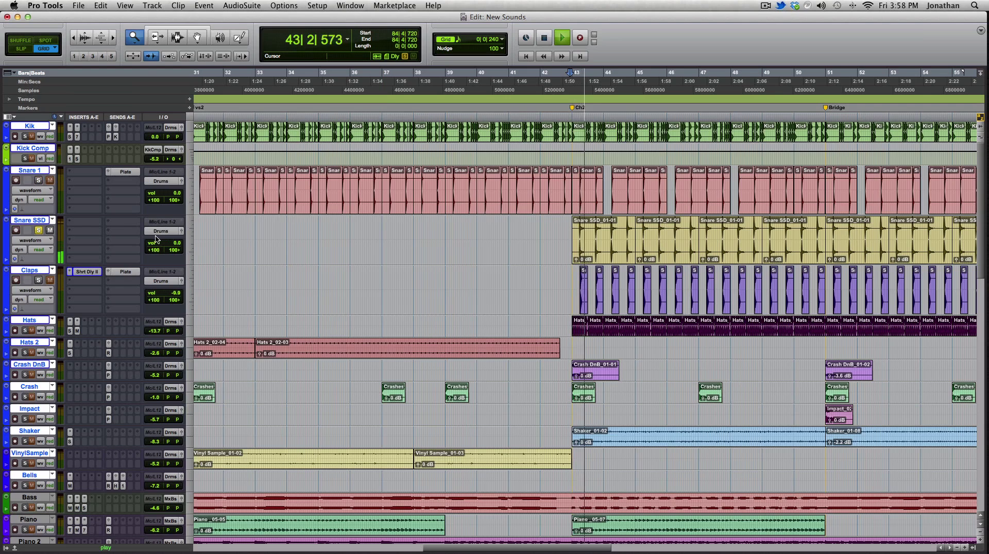
pyautogui.press('space')
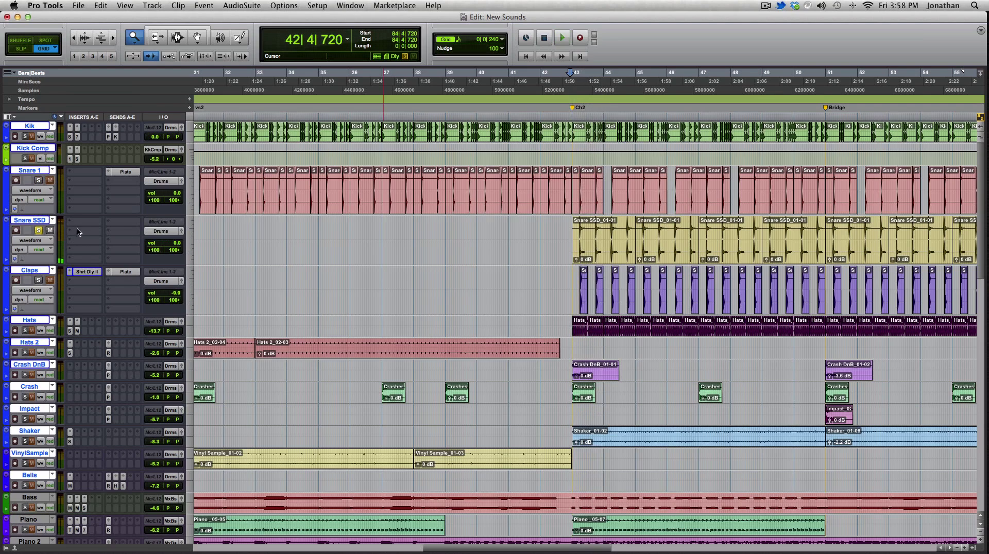
# - Solo Snare 1 together with Snare SSD and listen to the layered snares from 42|4|720
pyautogui.click(39, 180)
pyautogui.press('space')
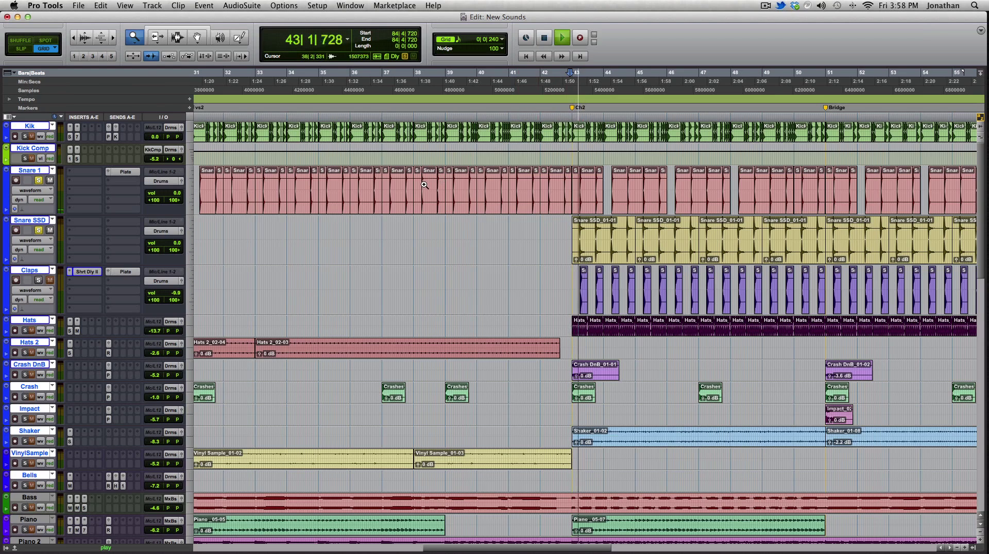
pyautogui.press('space')
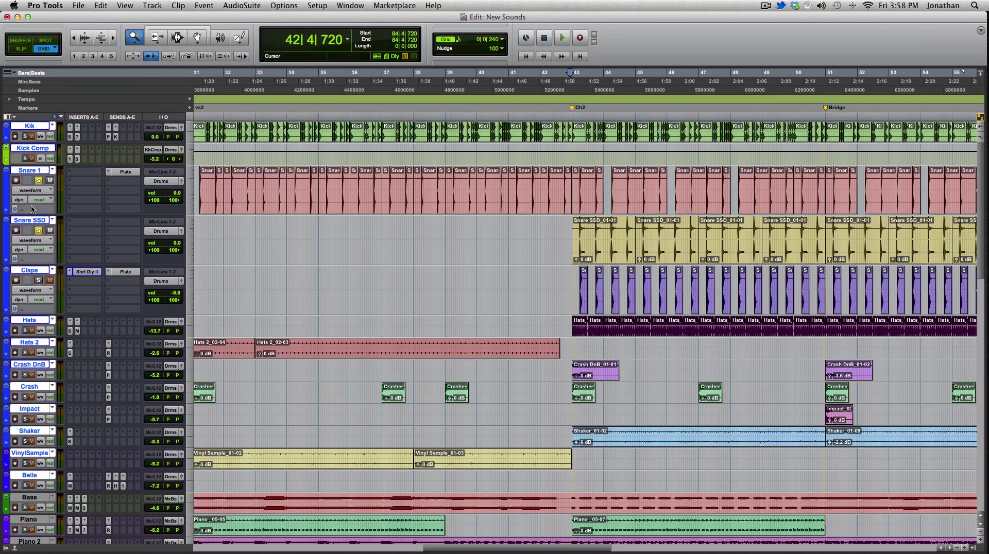
# - Solo only the Claps track and listen to it from 42|4|720
pyautogui.click(39, 281)
pyautogui.click(38, 230)
pyautogui.click(38, 180)
pyautogui.press('space')
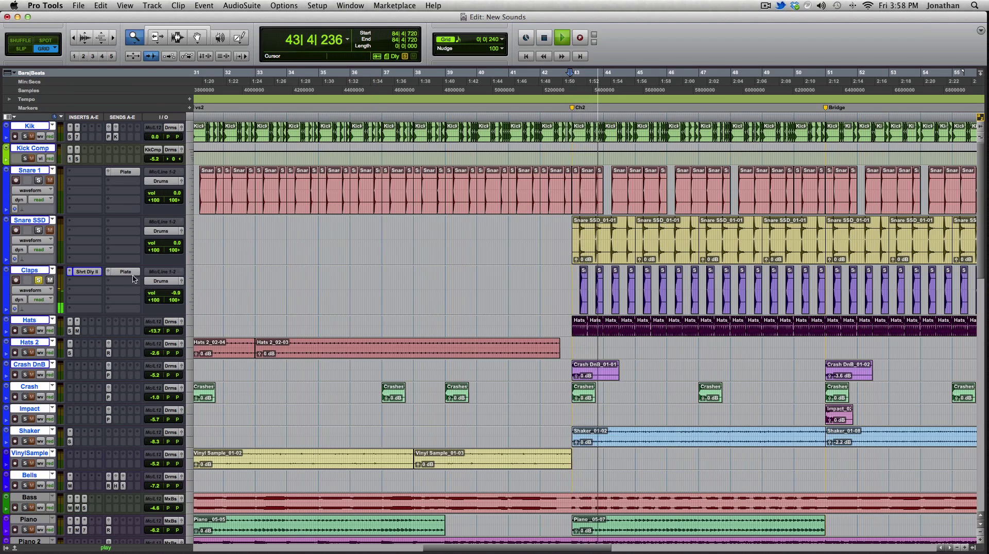
pyautogui.press('space')
# - Audition Claps with its short delay insert and Plate send bypassed, then with only the Plate send re-enabled
pyautogui.keyDown('super'); pyautogui.click(133, 276); pyautogui.keyUp('super')
pyautogui.press('space')
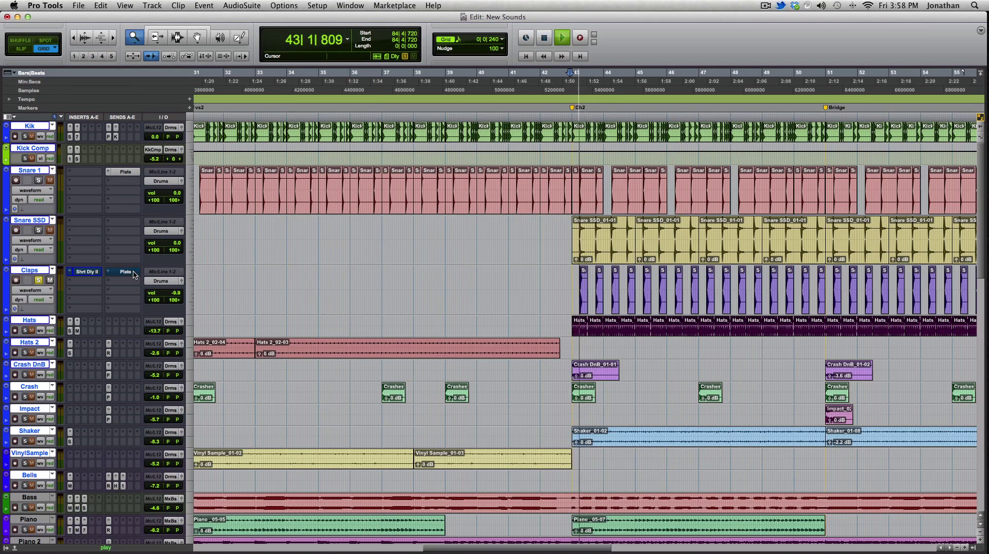
pyautogui.press('space')
pyautogui.keyDown('super'); pyautogui.click(109, 272); pyautogui.keyUp('super')
pyautogui.press('space')
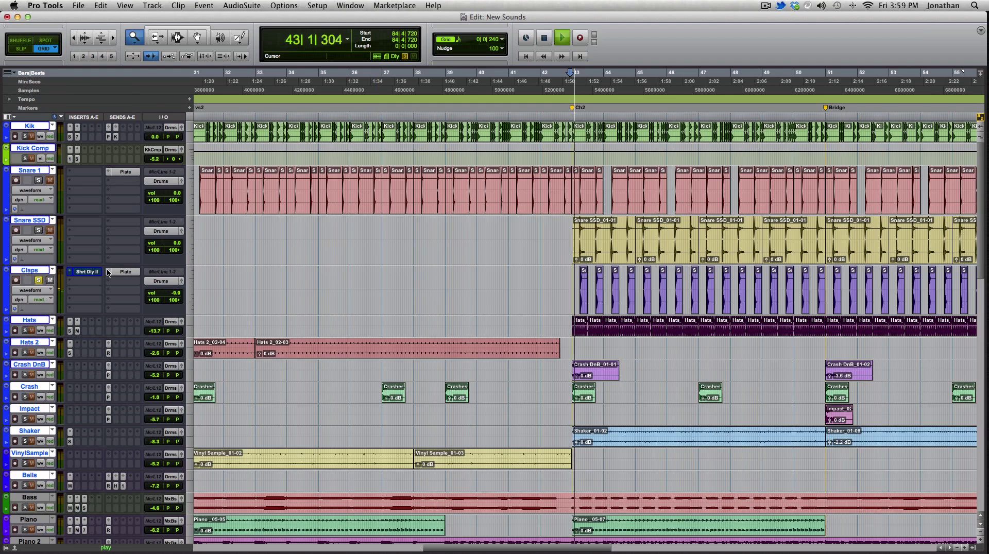
pyautogui.press('space')
# - Examine the Short Delay II settings on Claps, then play the soloed claps with the delay and Plate send active
pyautogui.click(86, 272)
pyautogui.moveTo(494, 137); pyautogui.dragTo(484, 145)
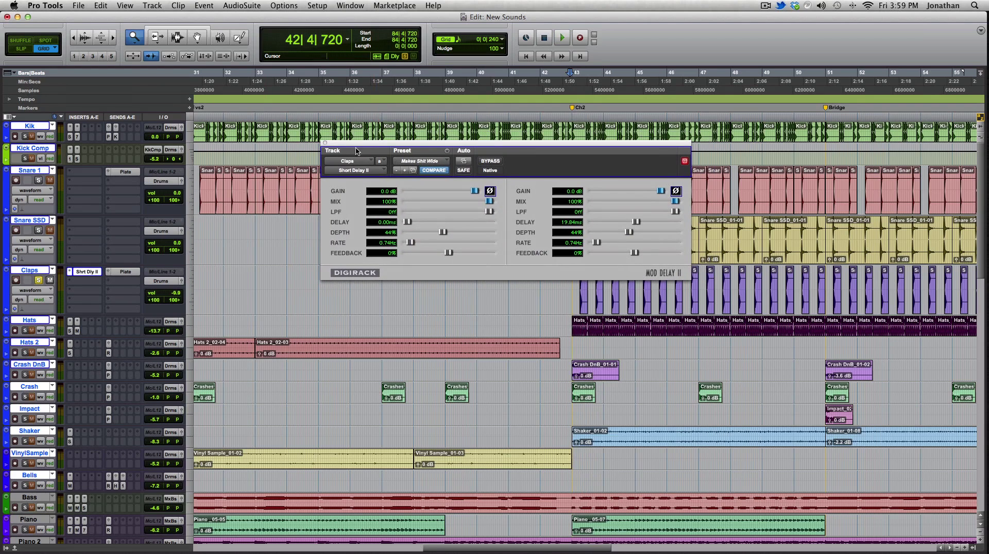
pyautogui.click(325, 144)
pyautogui.press('space')
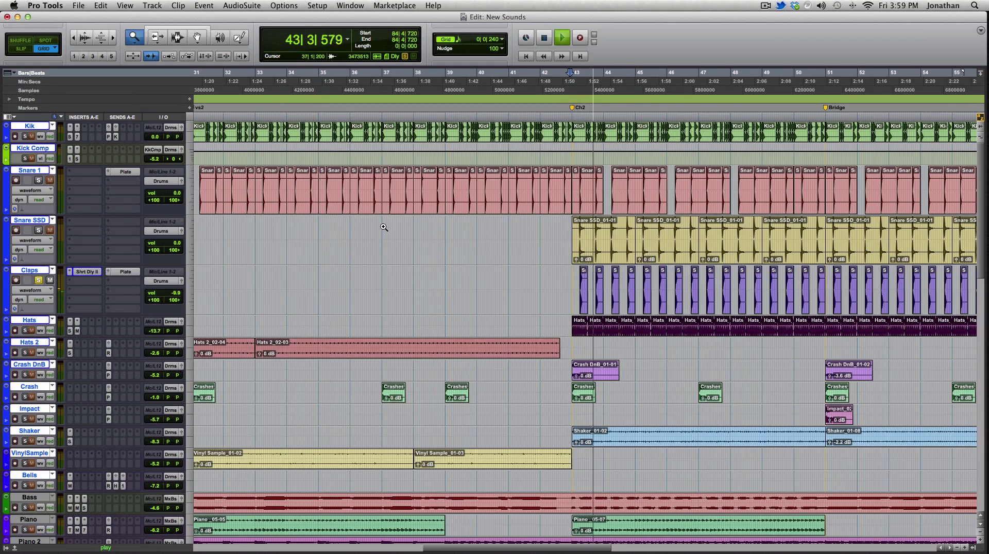
# - Select the Snare 1, Snare SSD and Claps tracks, solo all three together and listen from 42|4|720
pyautogui.press('space')
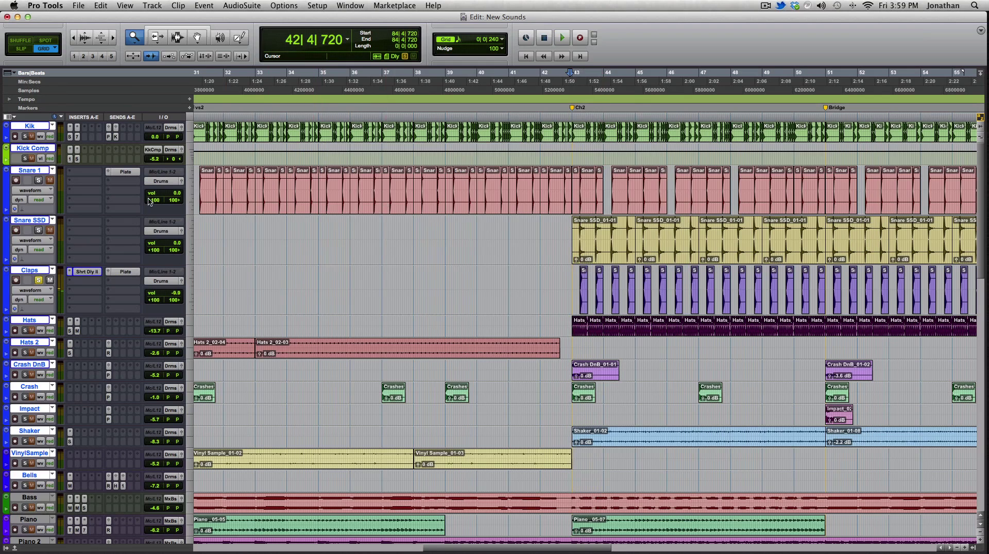
pyautogui.click(41, 173)
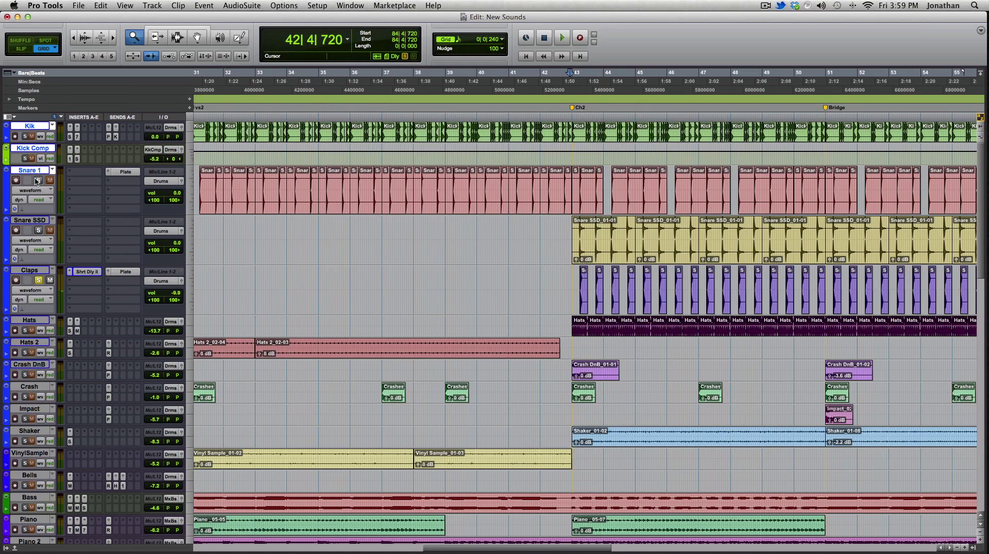
pyautogui.click(30, 223)
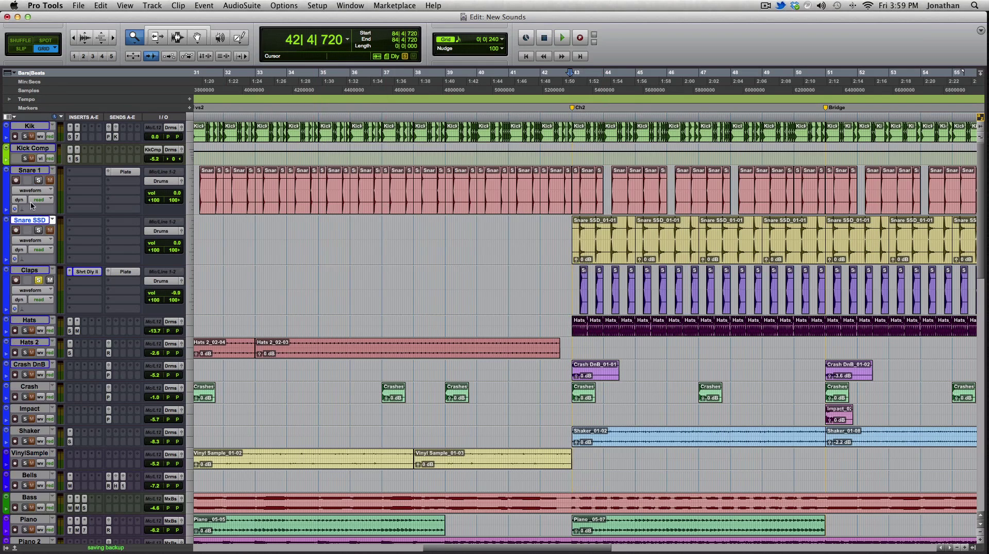
pyautogui.click(32, 172)
pyautogui.keyDown('shift'); pyautogui.click(36, 272); pyautogui.keyUp('shift')
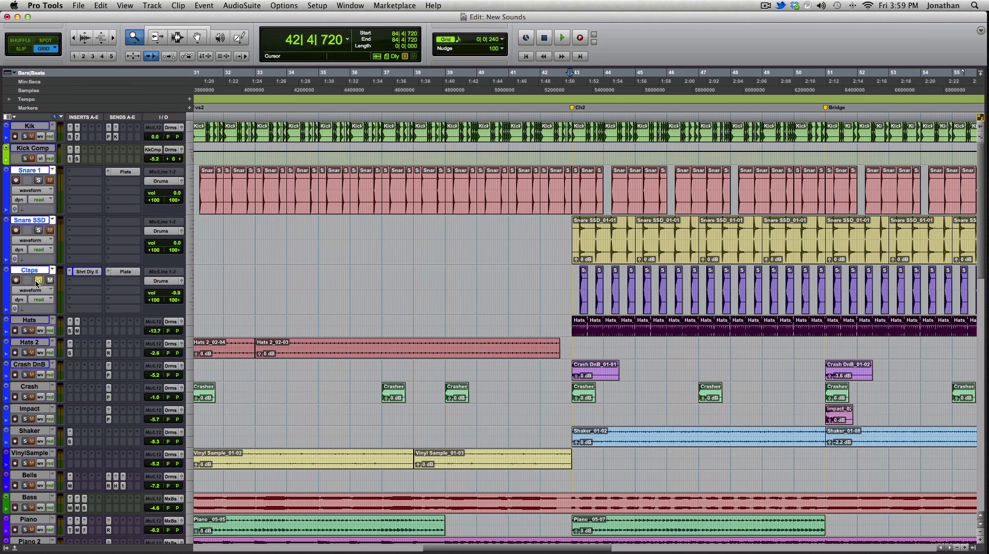
pyautogui.press('space')
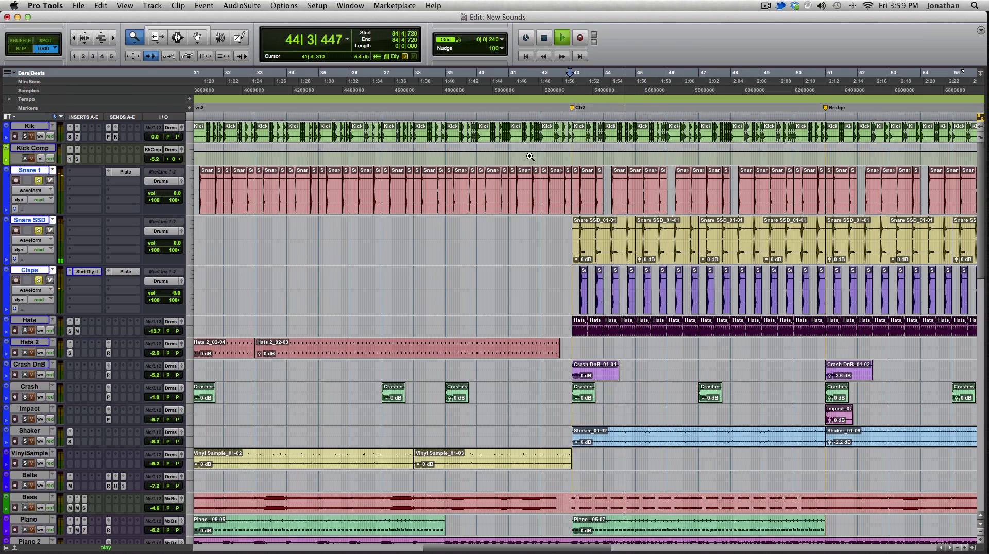
pyautogui.press('space')
# - Clear the snare and clap solos, then play the full mix from 39|3|720 into the Ch2 section
pyautogui.keyDown('alt'); pyautogui.click(39, 230); pyautogui.keyUp('alt')
pyautogui.click(461, 186)
pyautogui.press('space')
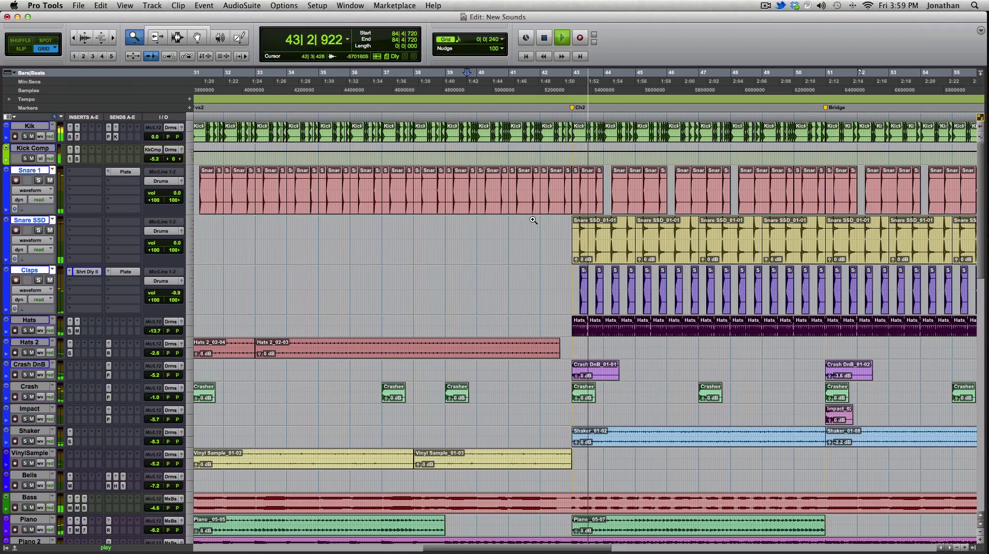
pyautogui.press('space')
# - Play the full mix from 50|4|000 across the transition into the Bridge
pyautogui.scroll(-10, 508, 243)
pyautogui.scroll(10, 508, 247)
pyautogui.hscroll(5, 510, 242)
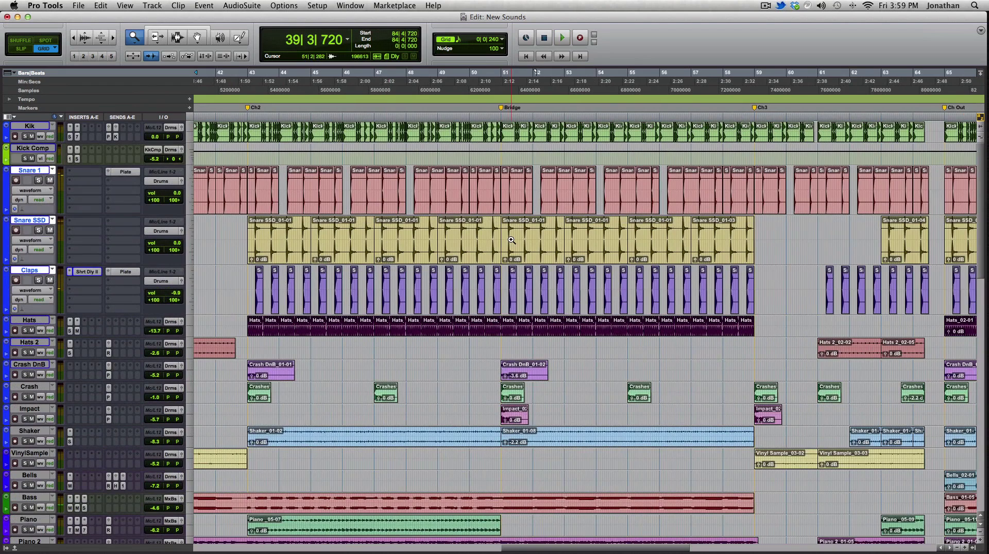
pyautogui.hscroll(-2, 512, 240)
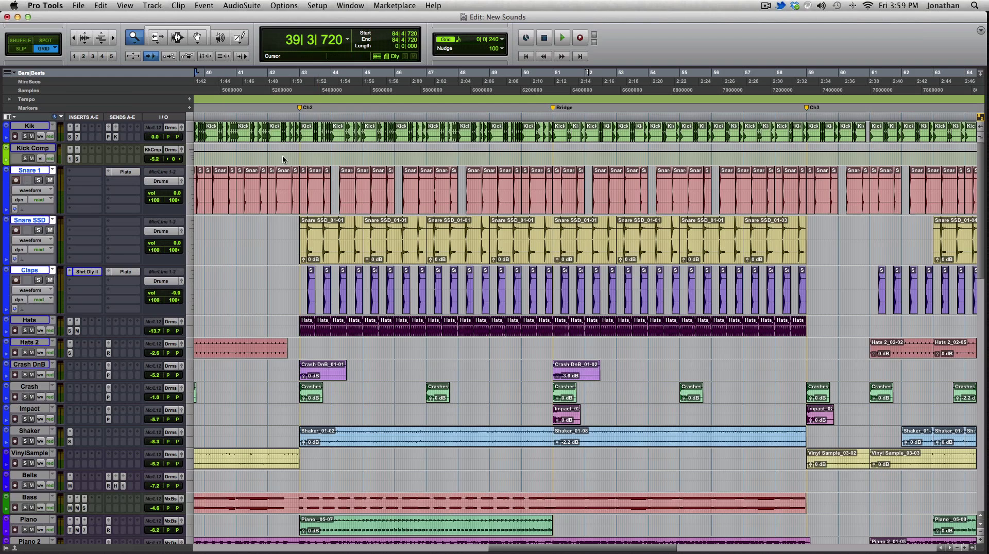
pyautogui.click(545, 82)
pyautogui.press('space')
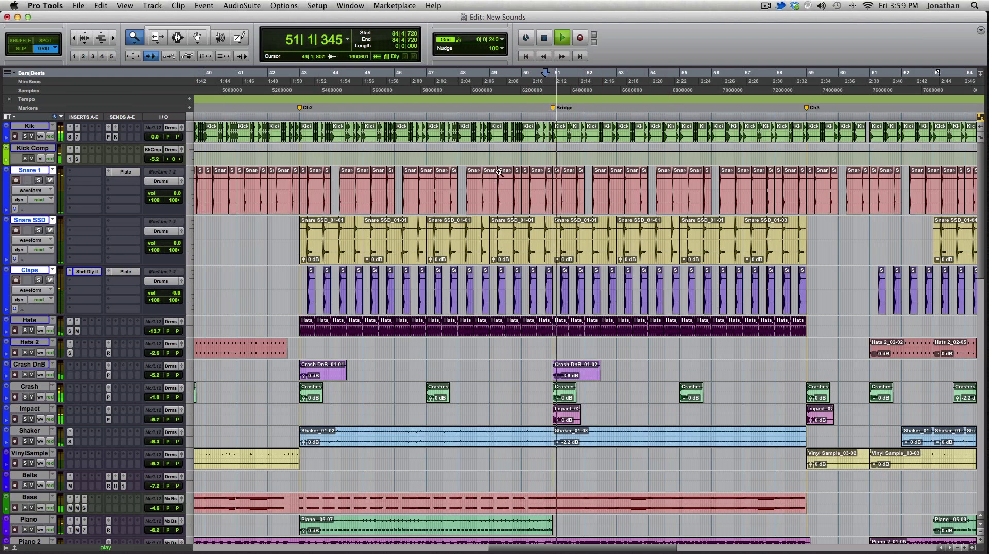
pyautogui.press('space')
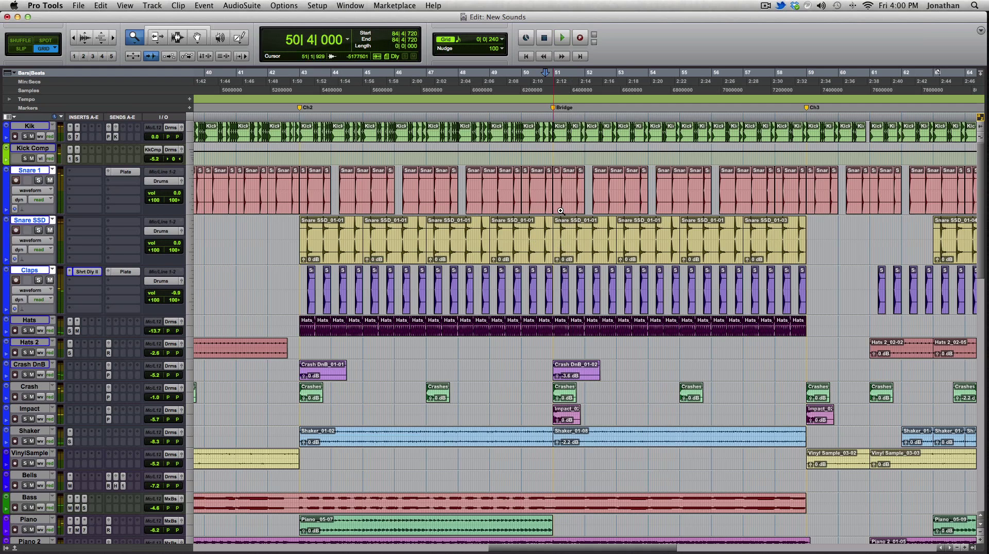
# - Play the full mix from 58|4|720 through the Ch3 section up to Ch Out
pyautogui.hscroll(-3, 631, 224)
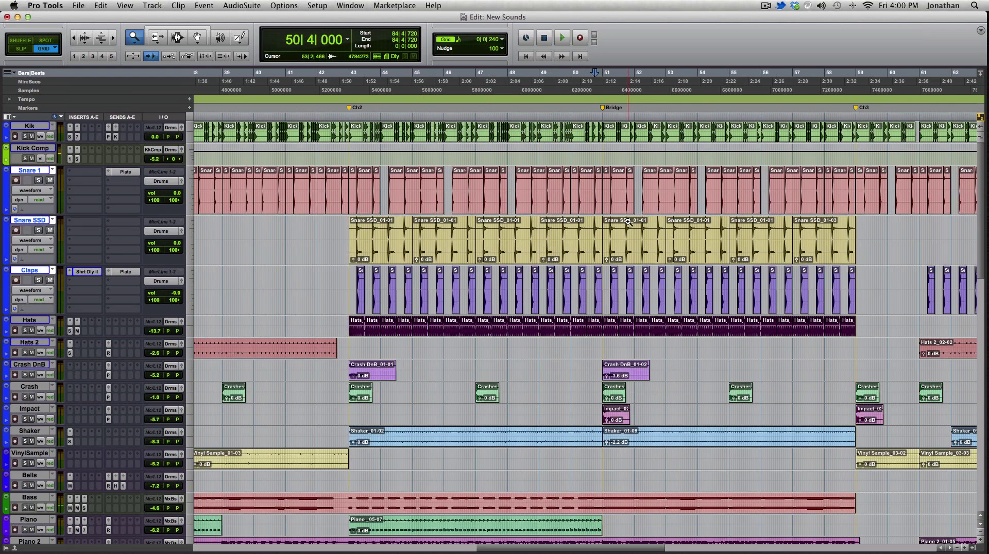
pyautogui.hscroll(-20, 368, 176)
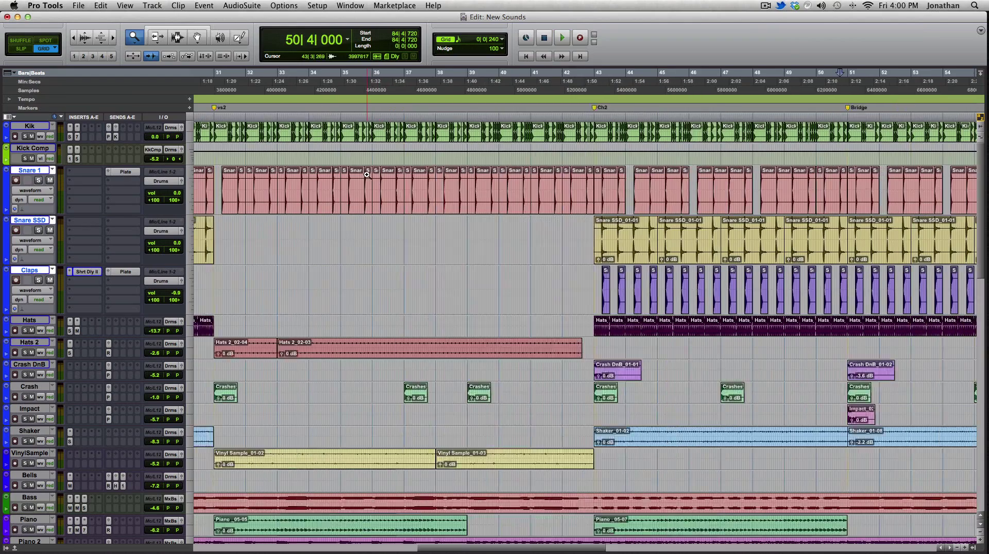
pyautogui.hscroll(20, 517, 236)
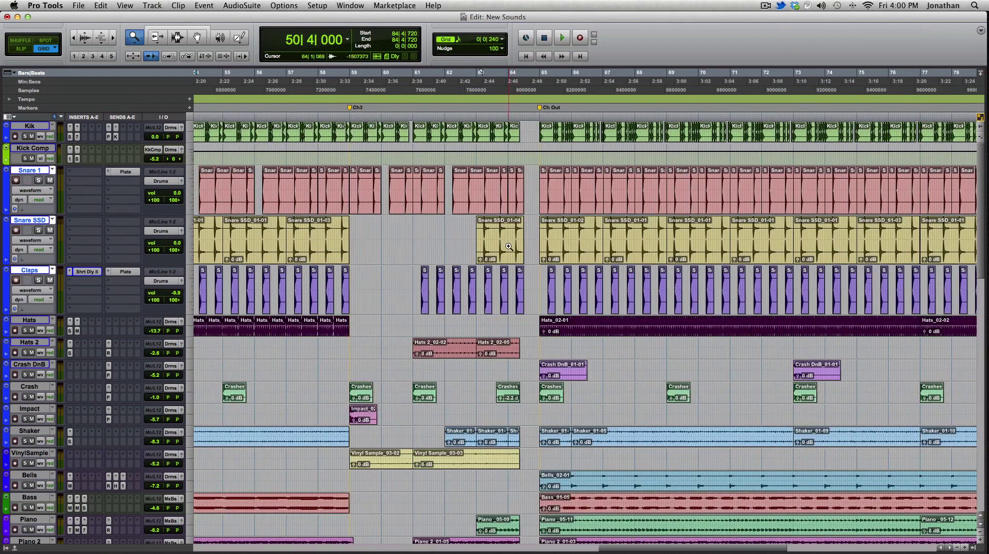
pyautogui.scroll(-1, 512, 240)
pyautogui.click(348, 77)
pyautogui.scroll(1, 398, 208)
pyautogui.click(348, 85)
pyautogui.press('space')
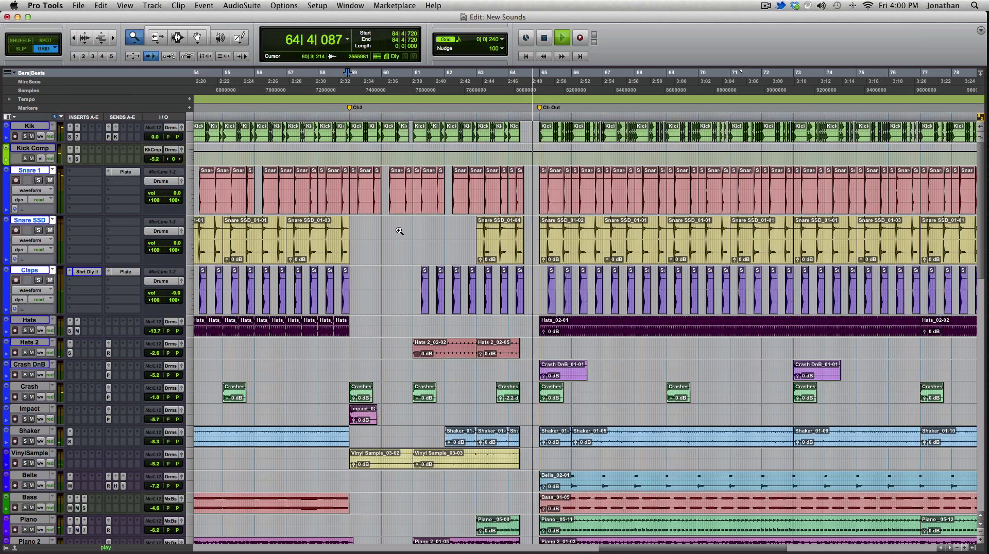
pyautogui.press('space')
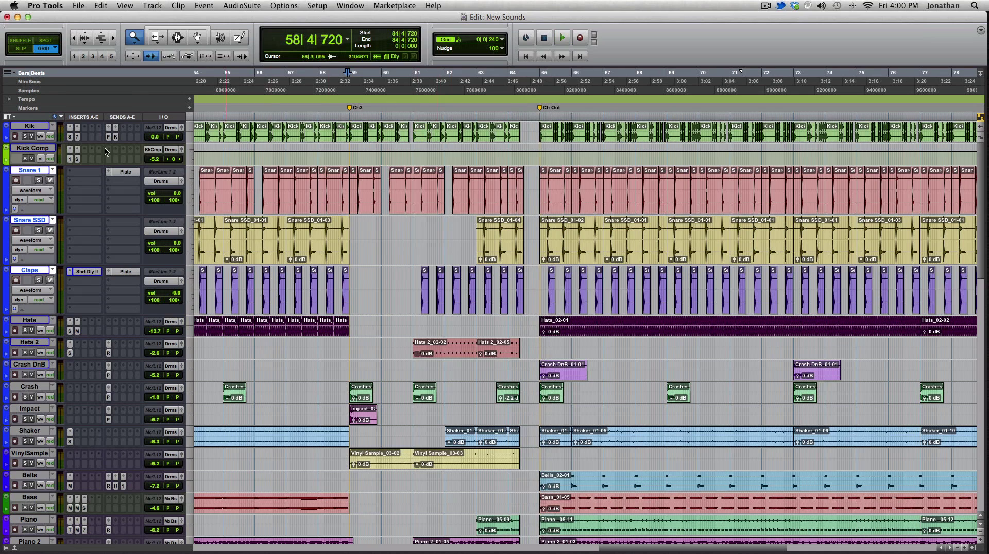
# - Solo the Hats 2 track, listen to it from around bar 38, and remove its solo
pyautogui.click(29, 127)
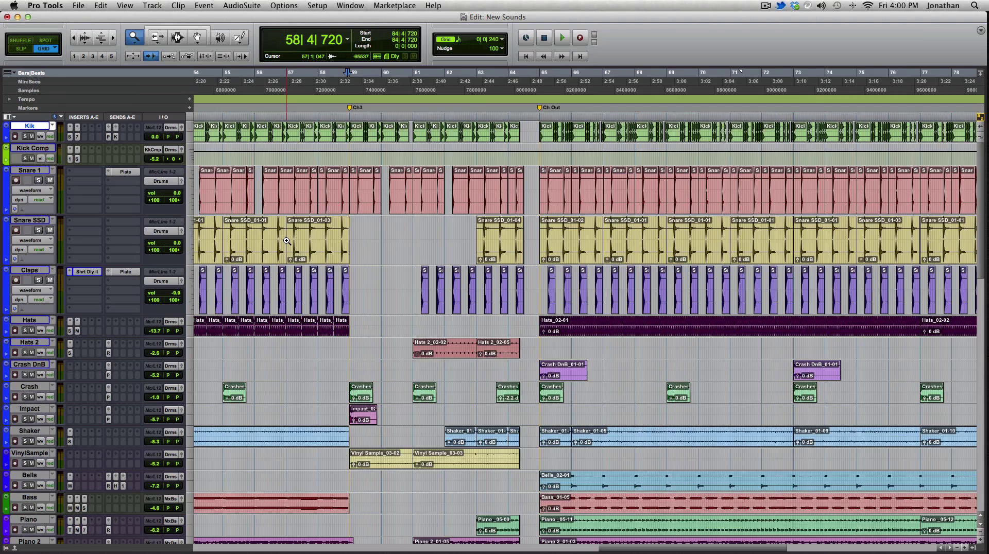
pyautogui.hscroll(-10, 287, 241)
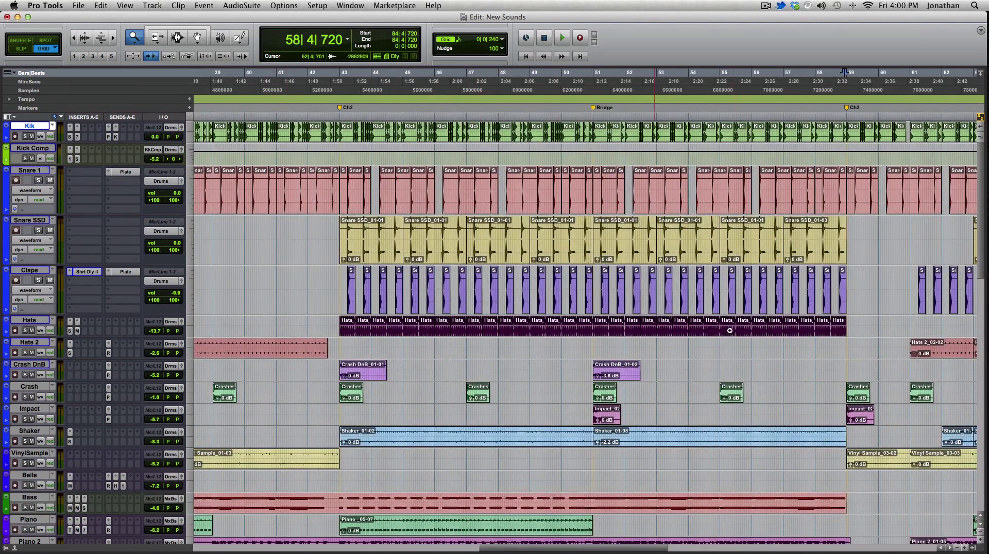
pyautogui.hscroll(-4, 283, 335)
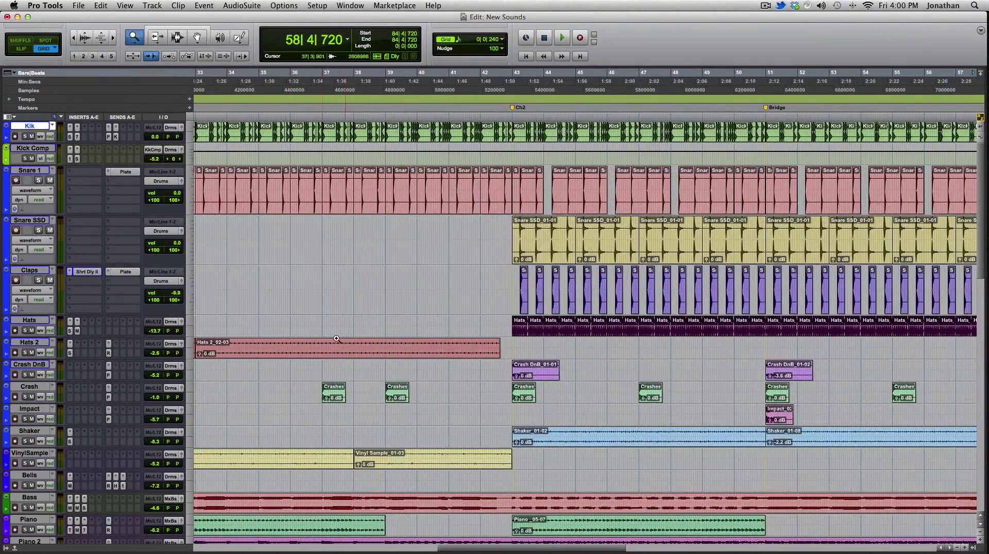
pyautogui.click(23, 354)
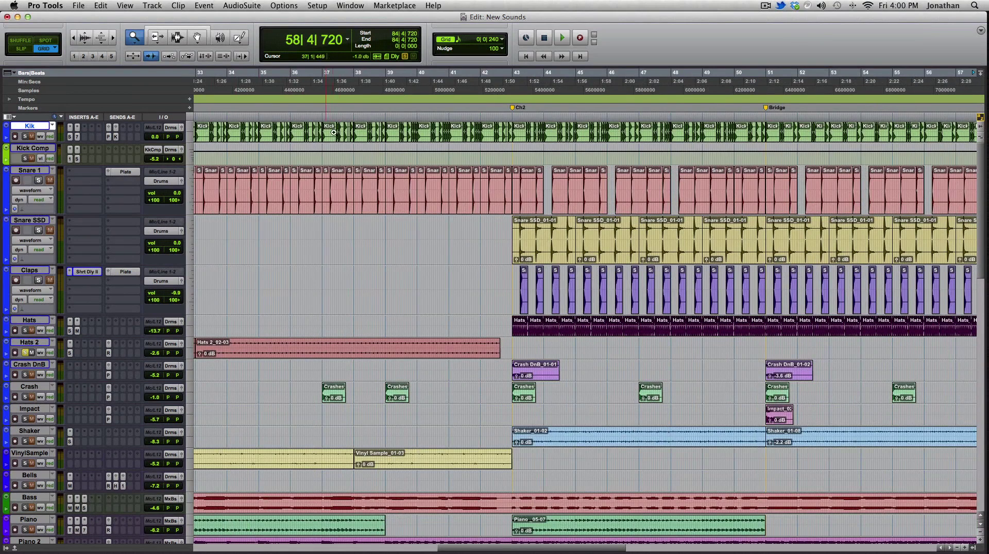
pyautogui.click(361, 86)
pyautogui.press('space')
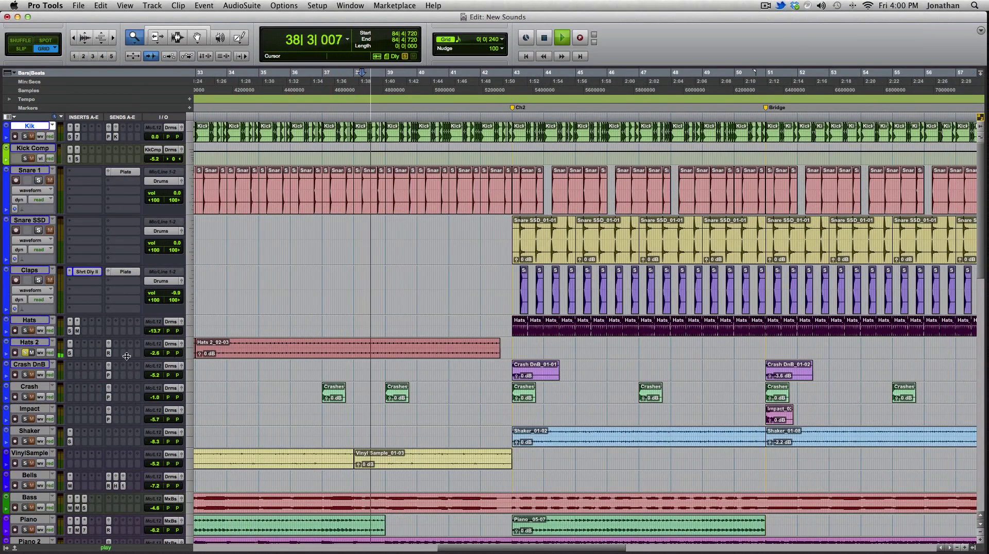
pyautogui.click(24, 353)
pyautogui.press('space')
# - Solo the Hats track and listen to it from 43|2|000 at the start of Ch2
pyautogui.click(519, 82)
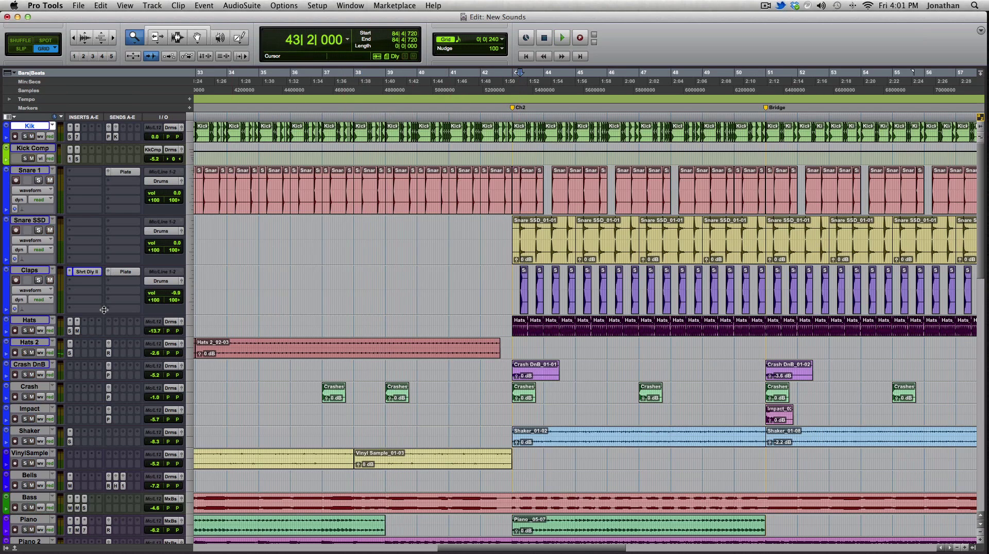
pyautogui.click(25, 330)
pyautogui.press('space')
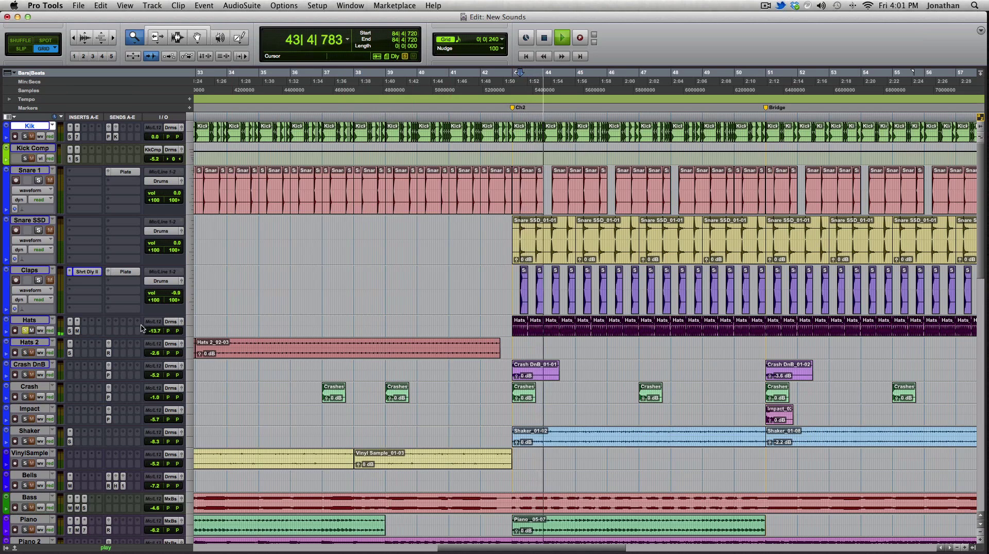
pyautogui.press('space')
# - Check the second insert on Hats, then solo Shaker alongside Hats and listen to both from 43|2|720
pyautogui.click(78, 331)
pyautogui.click(78, 331)
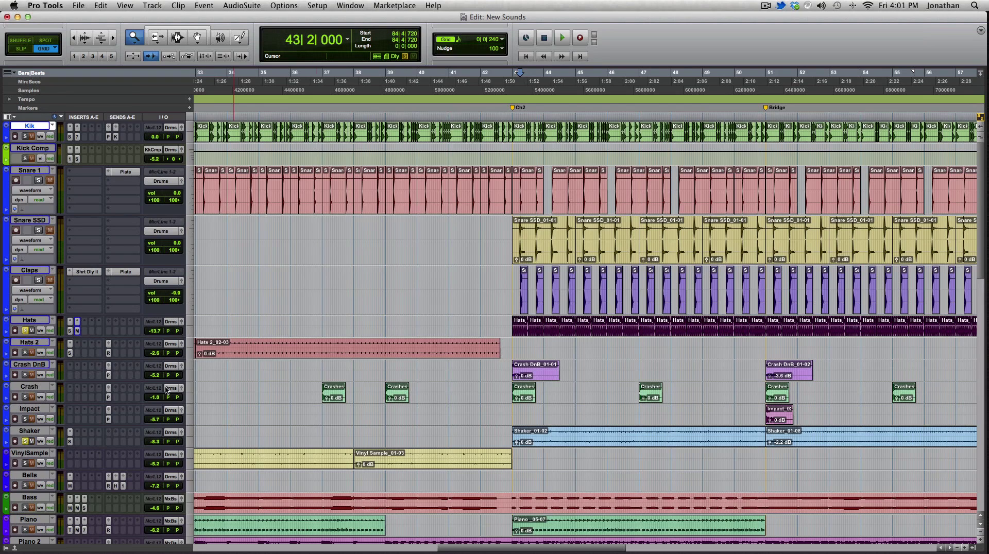
pyautogui.press('space')
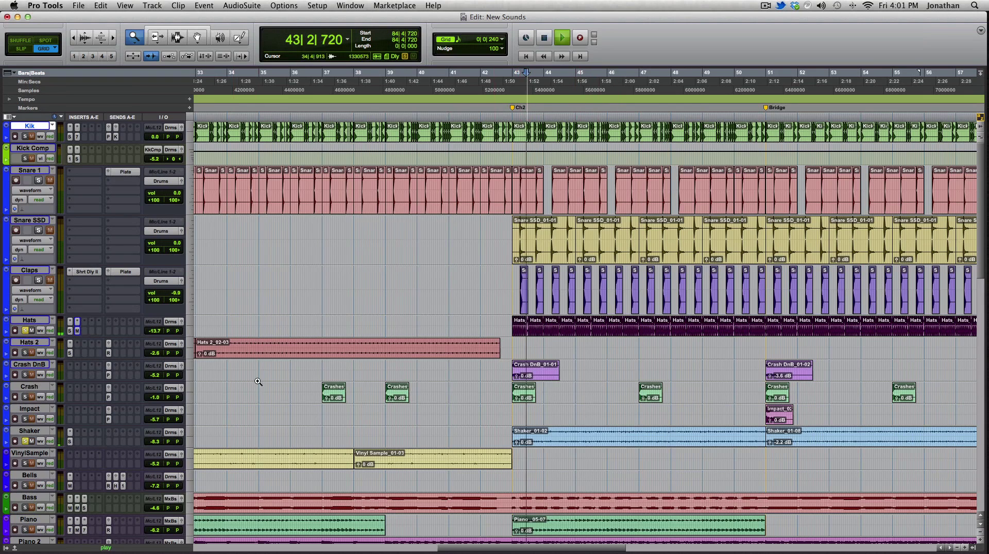
pyautogui.press('space')
# - Select all tracks from Kik to Shaker, solo them together and listen to the whole drum group from 43|2|720
pyautogui.click(25, 442)
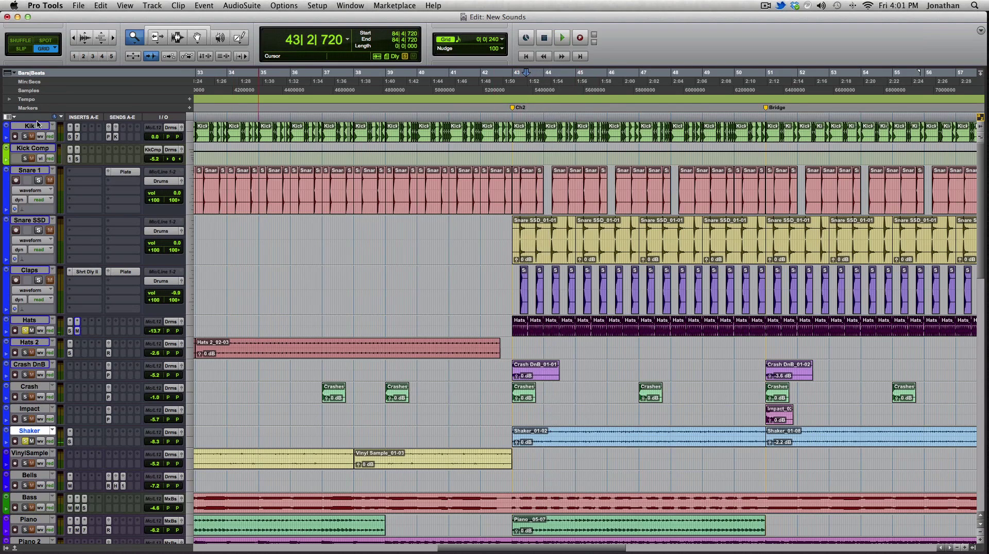
pyautogui.keyDown('shift'); pyautogui.click(37, 124); pyautogui.keyUp('shift')
pyautogui.keyDown('alt'); pyautogui.keyDown('shift'); pyautogui.click(25, 136); pyautogui.keyUp('shift'); pyautogui.keyUp('alt')
pyautogui.press('space')
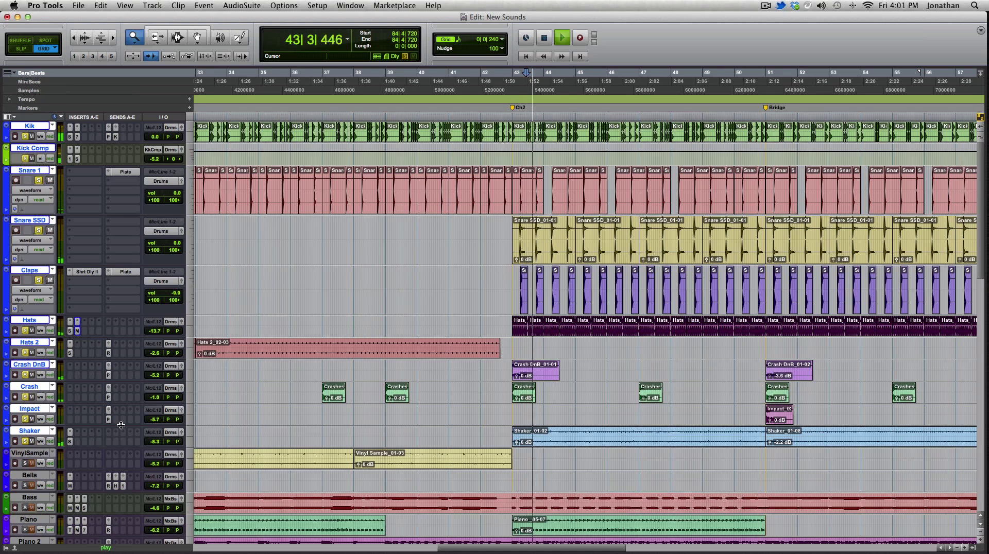
pyautogui.press('space')
pyautogui.click(25, 442)
pyautogui.press('space')
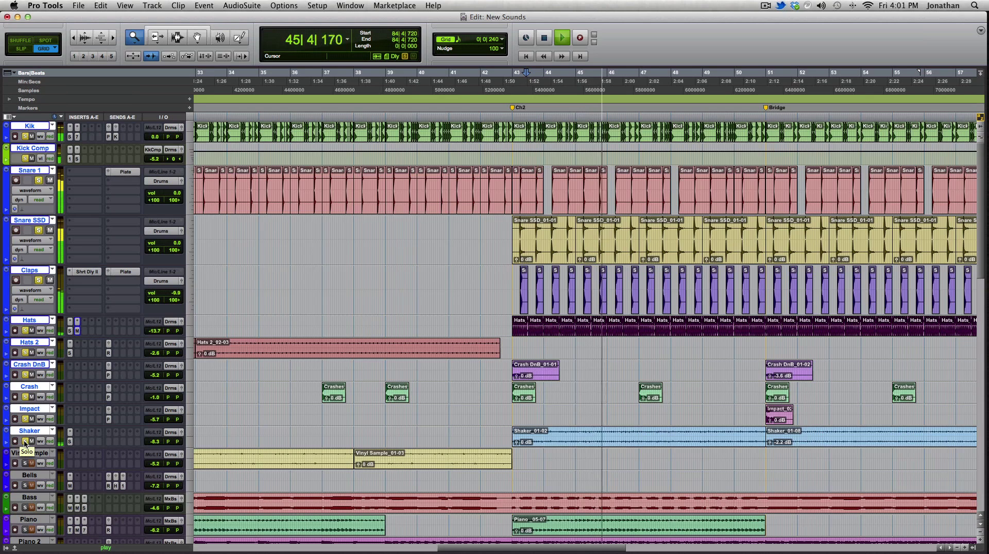
pyautogui.press('space')
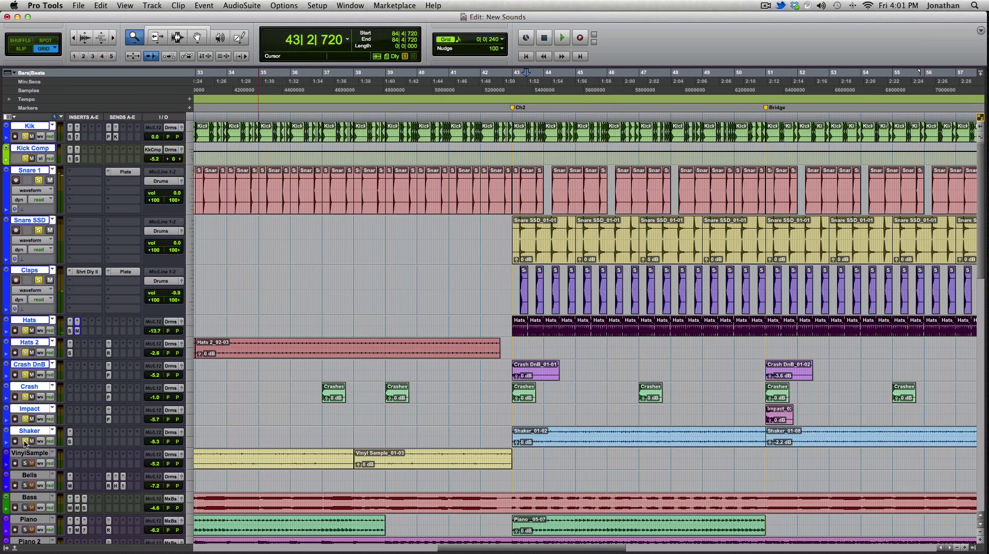
# - Zoom the timeline out to show vs2 through Ch Out and increase the height of the selected drum tracks
pyautogui.hscroll(10, 410, 383)
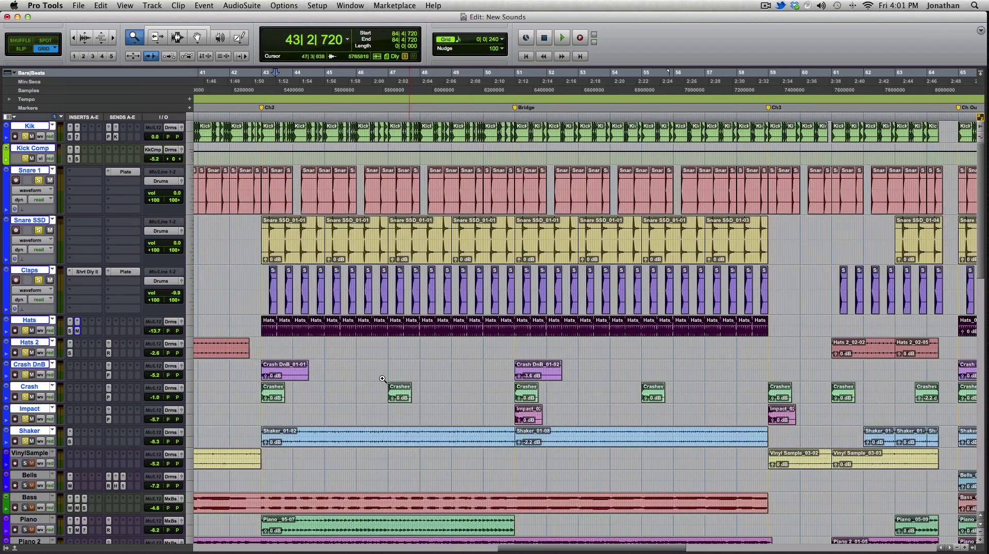
pyautogui.click(957, 548)
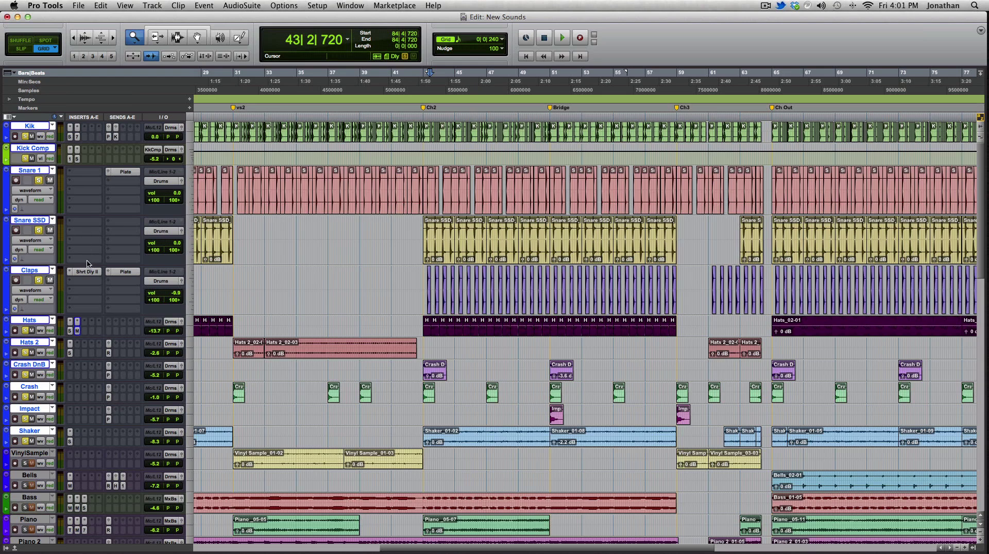
pyautogui.hotkey('ctrl', 'alt', 'Up')
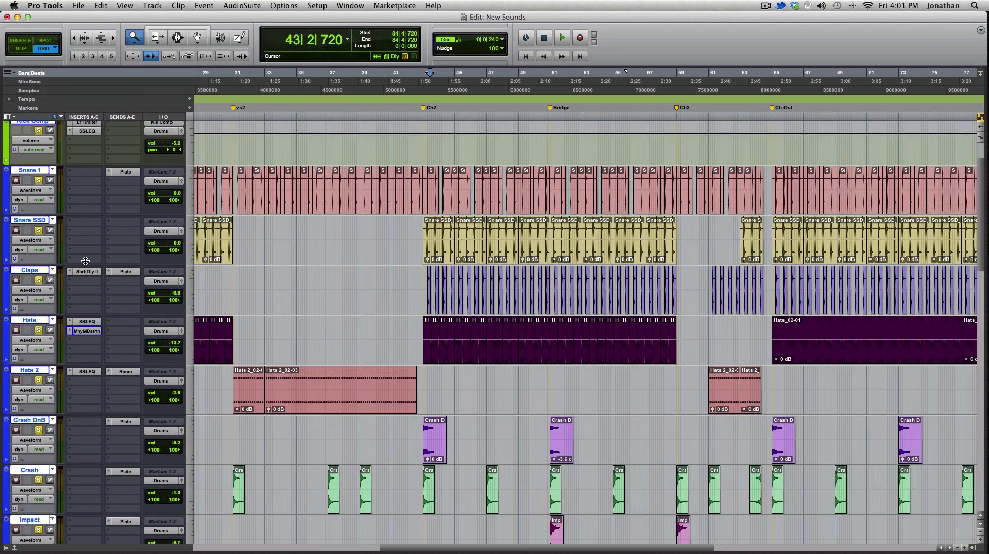
pyautogui.scroll(2, 219, 232)
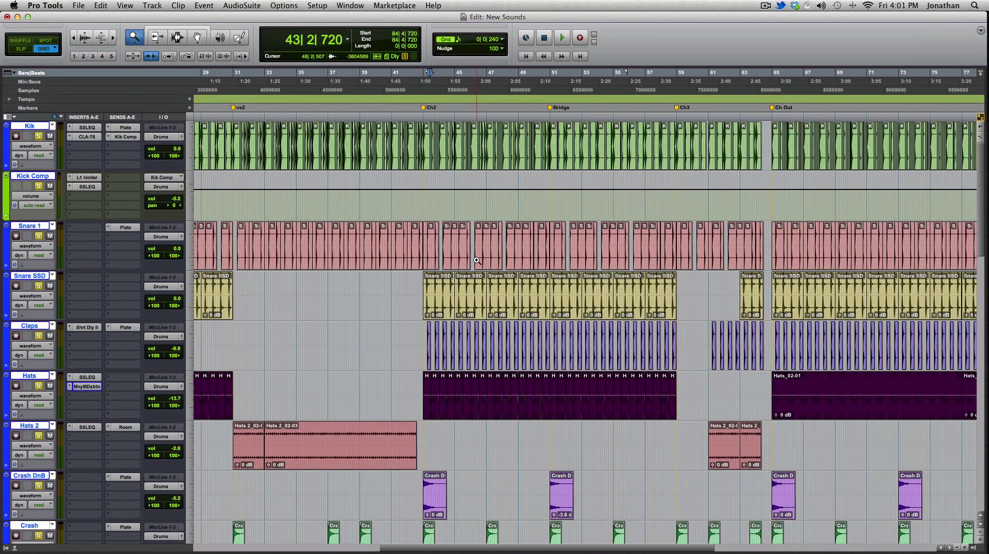